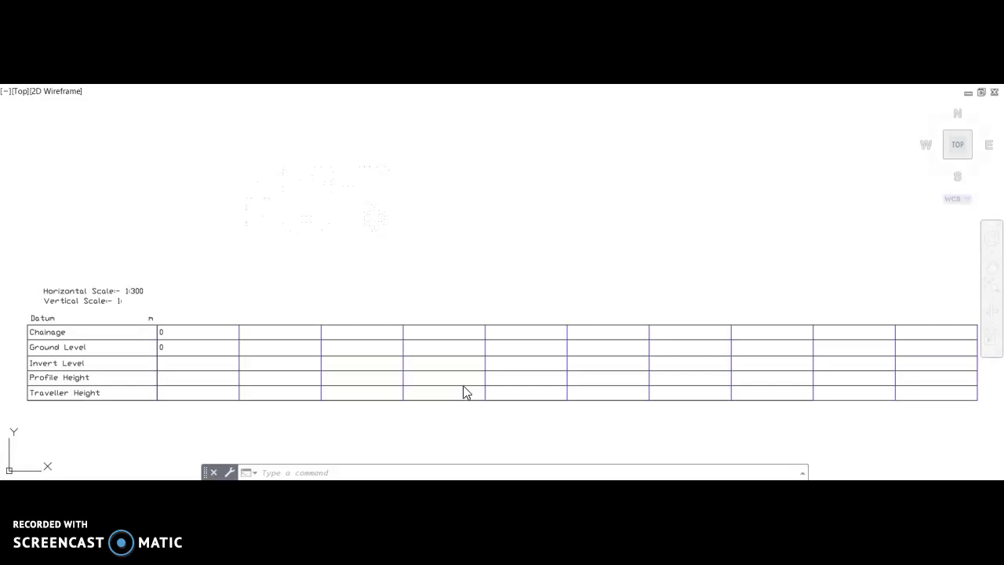
Copy the Chainage 0 into the second, third and fourth Chainage columns.
{"action": "left_click", "coordinate": [458, 387]}
{"action": "type", "text": "0"}
{"action": "left_click", "coordinate": [164, 338]}
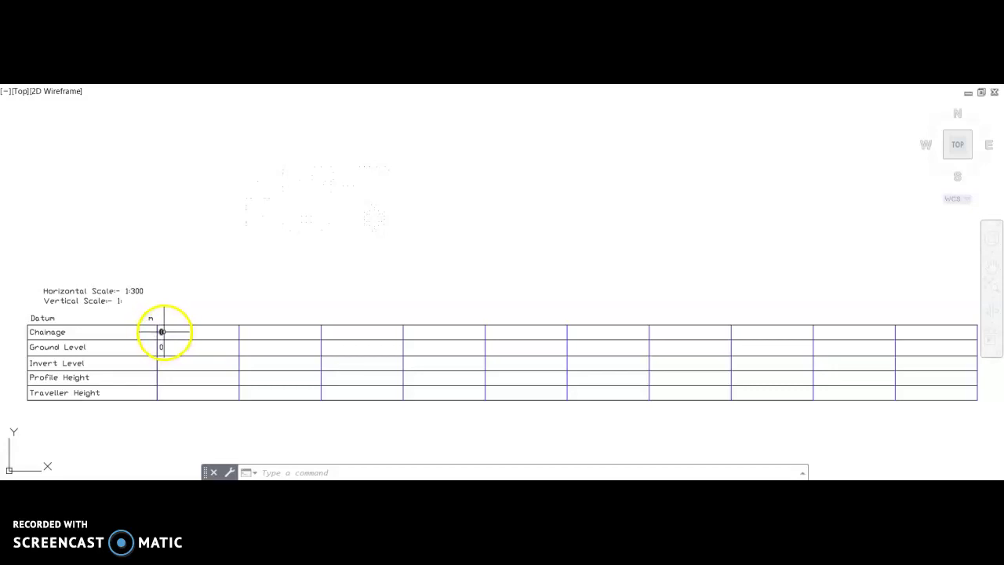
{"action": "double_click", "coordinate": [162, 332]}
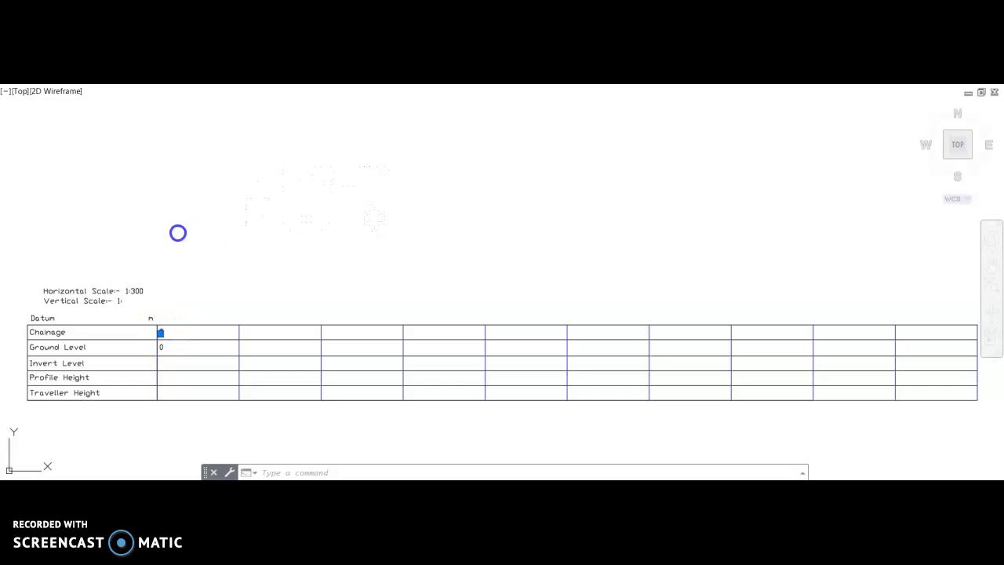
{"action": "left_click", "coordinate": [191, 92]}
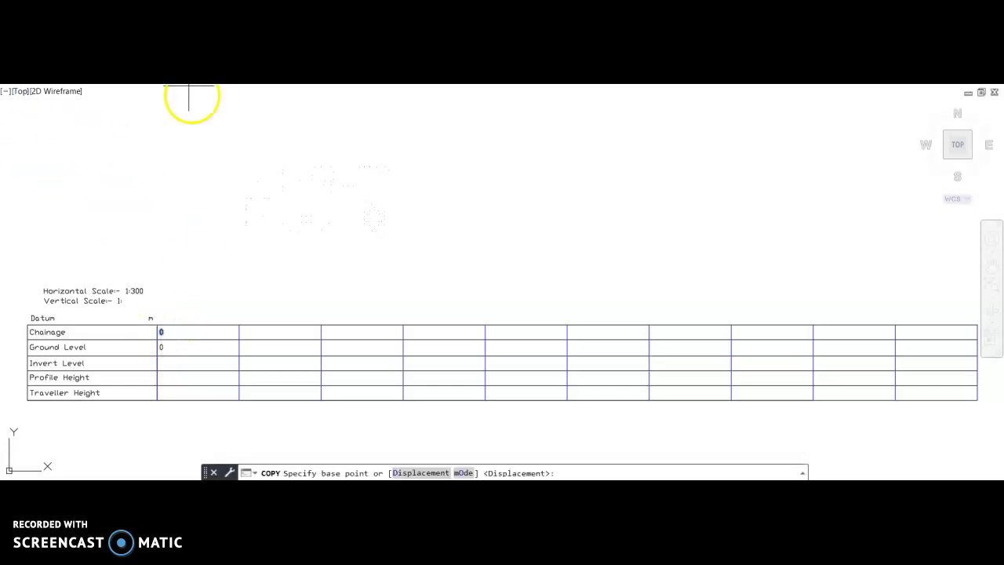
{"action": "left_click", "coordinate": [158, 337]}
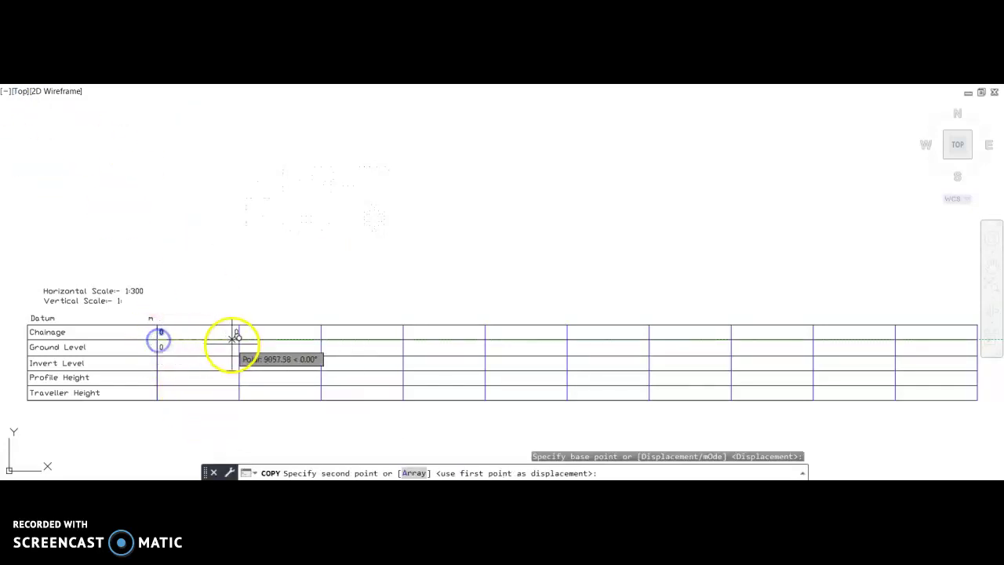
{"action": "left_click", "coordinate": [240, 337]}
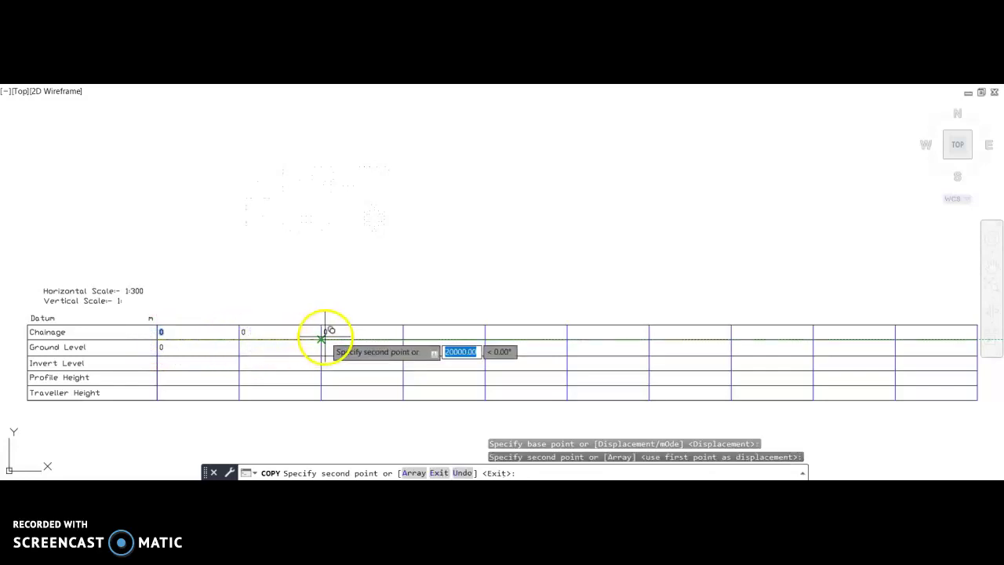
{"action": "left_click", "coordinate": [322, 337]}
{"action": "left_click", "coordinate": [403, 338]}
{"action": "key", "text": "Escape"}
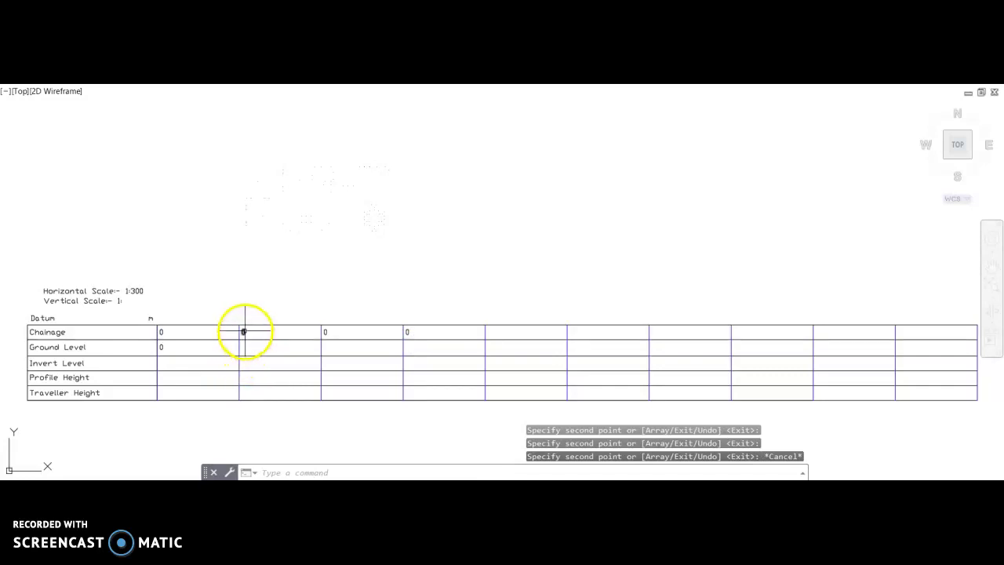
Change the three copied Chainage zeros to 12.5, 25 and 37.5.
{"action": "double_click", "coordinate": [243, 332]}
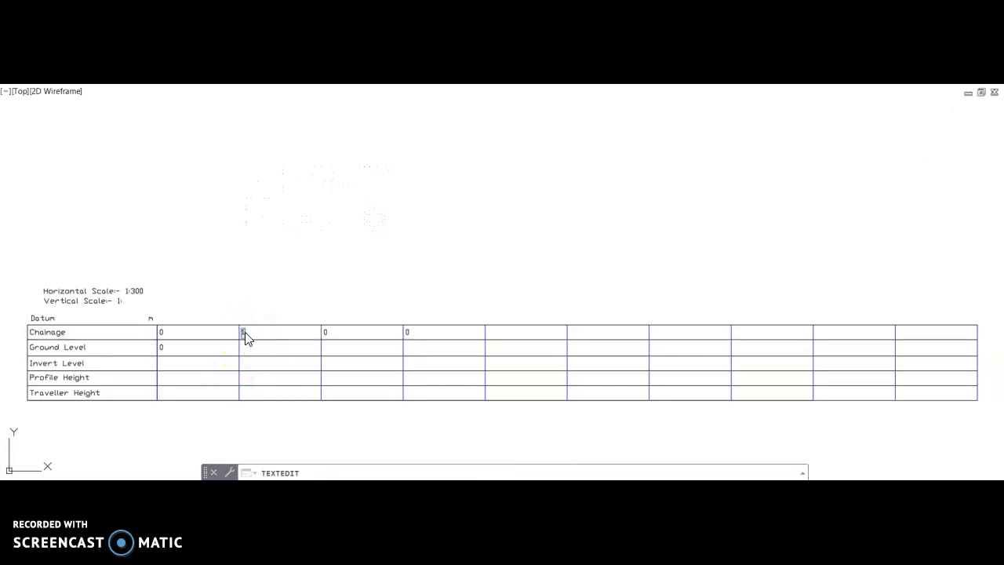
{"action": "type", "text": "12.5"}
{"action": "left_click", "coordinate": [486, 352]}
{"action": "left_click", "coordinate": [321, 335]}
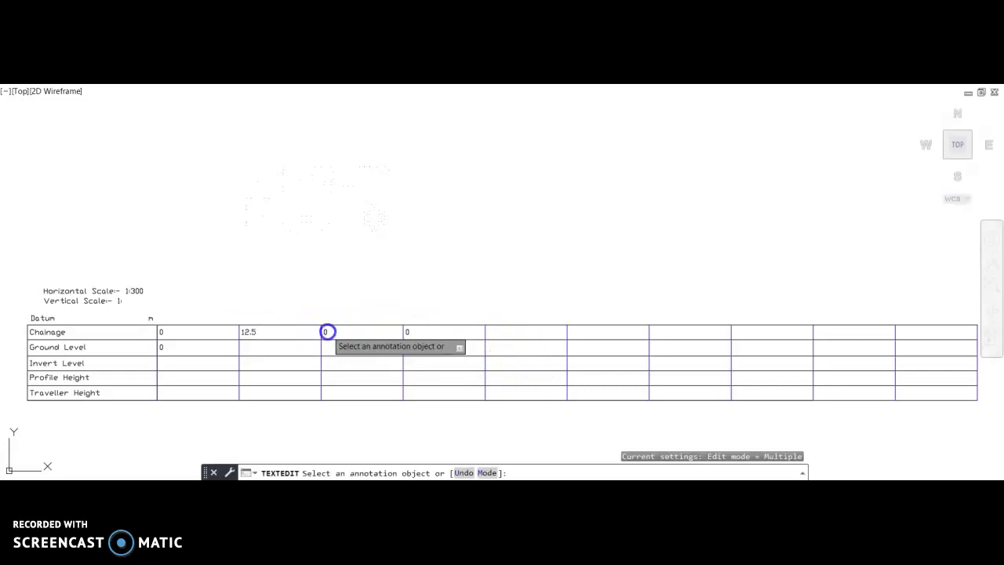
{"action": "left_click", "coordinate": [328, 337]}
{"action": "type", "text": "25"}
{"action": "left_click", "coordinate": [358, 337]}
{"action": "left_click", "coordinate": [408, 332]}
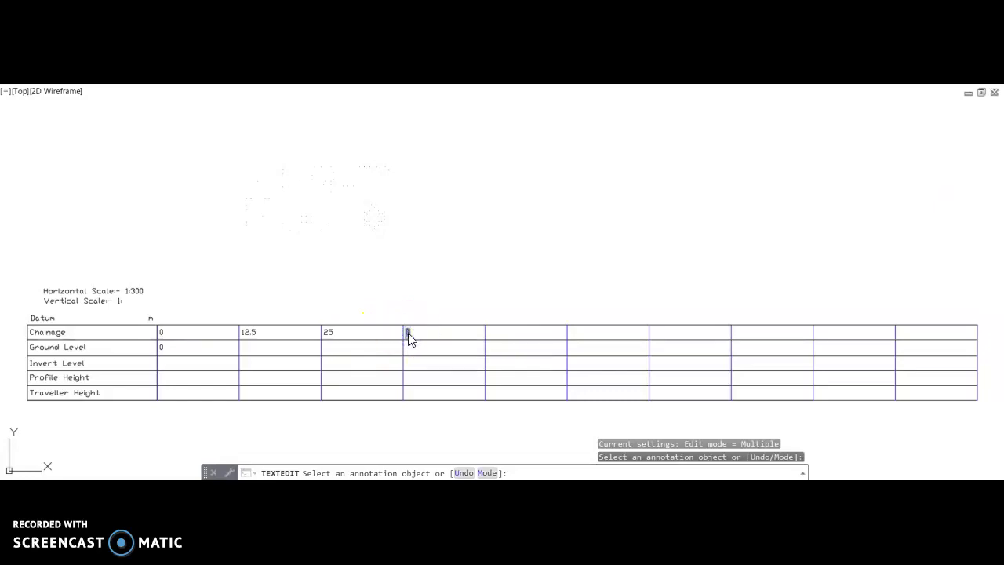
{"action": "type", "text": "37.5"}
{"action": "left_click", "coordinate": [510, 272]}
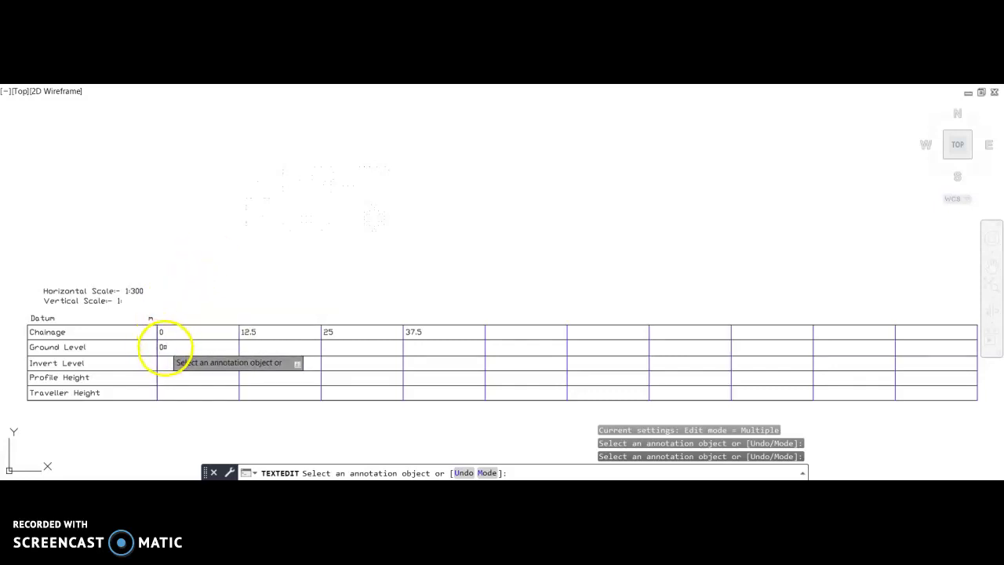
Change the first Ground Level value to 68.171.
{"action": "left_click", "coordinate": [162, 346]}
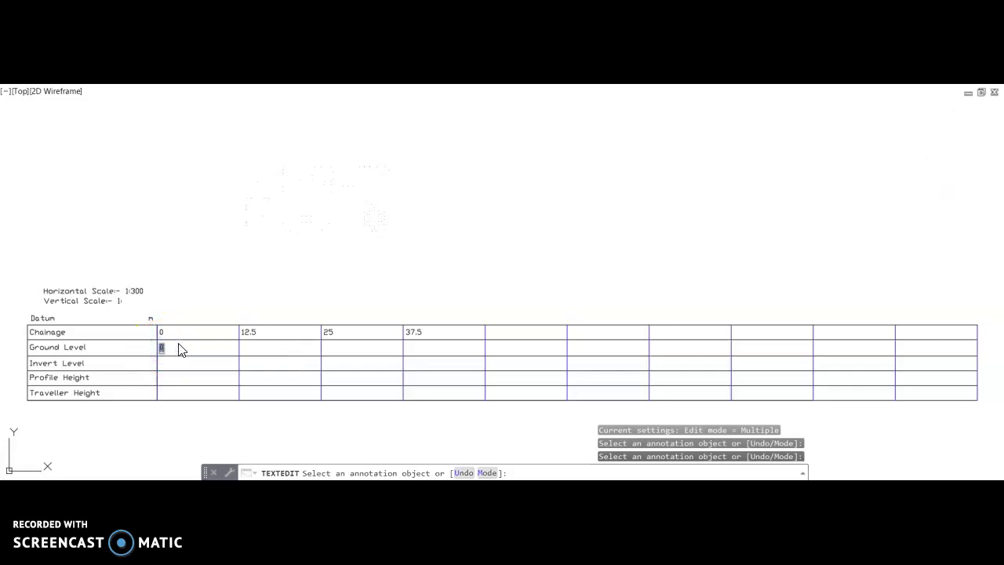
{"action": "type", "text": "68.17"}
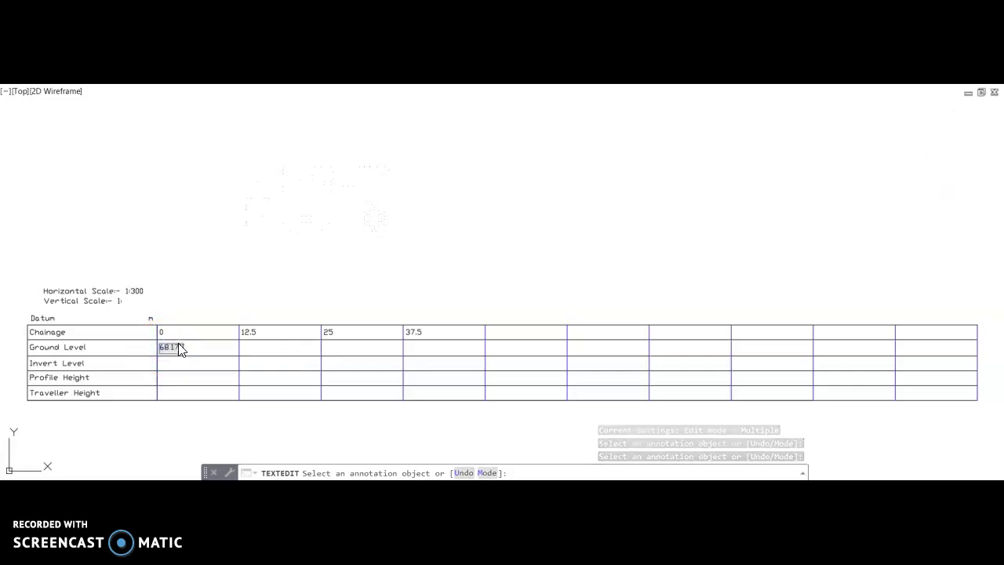
{"action": "type", "text": "1"}
{"action": "left_click", "coordinate": [283, 123]}
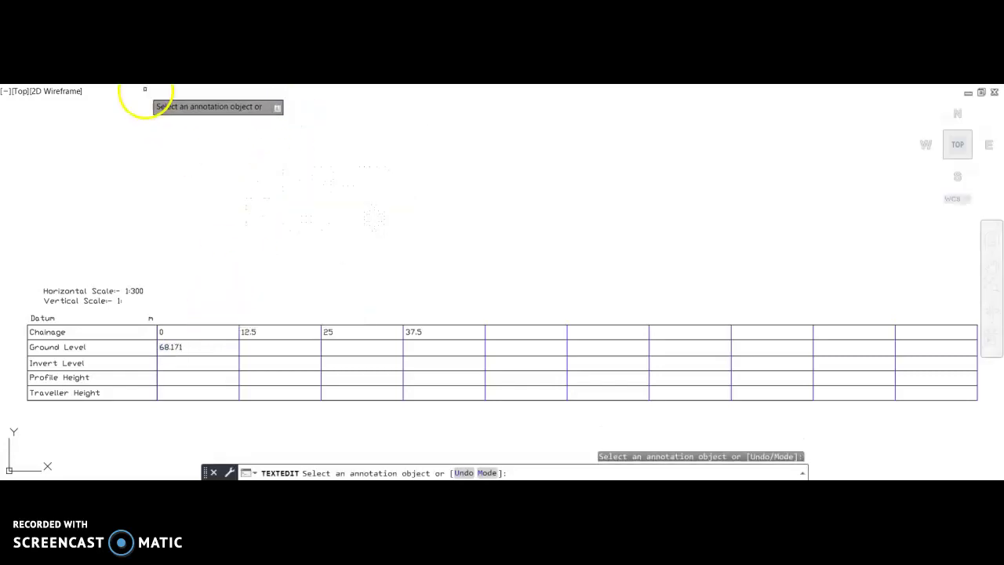
{"action": "key", "text": "Escape"}
Copy 68.171 into the Ground Level cells under chainages 12.5 and 25.
{"action": "type", "text": "co"}
{"action": "key", "text": "Return"}
{"action": "left_click", "coordinate": [168, 347]}
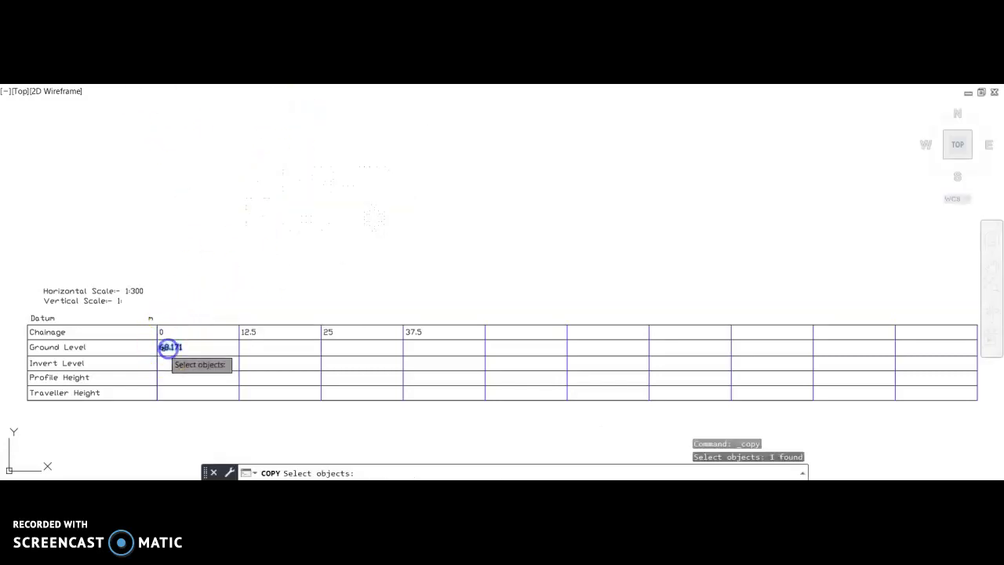
{"action": "key", "text": "Return"}
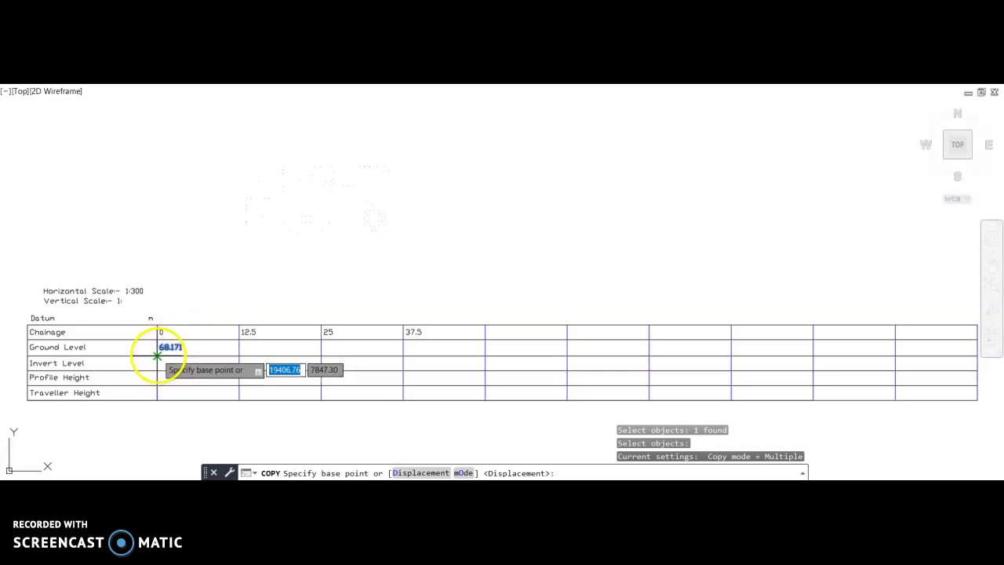
{"action": "left_click", "coordinate": [157, 355]}
{"action": "left_click", "coordinate": [239, 356]}
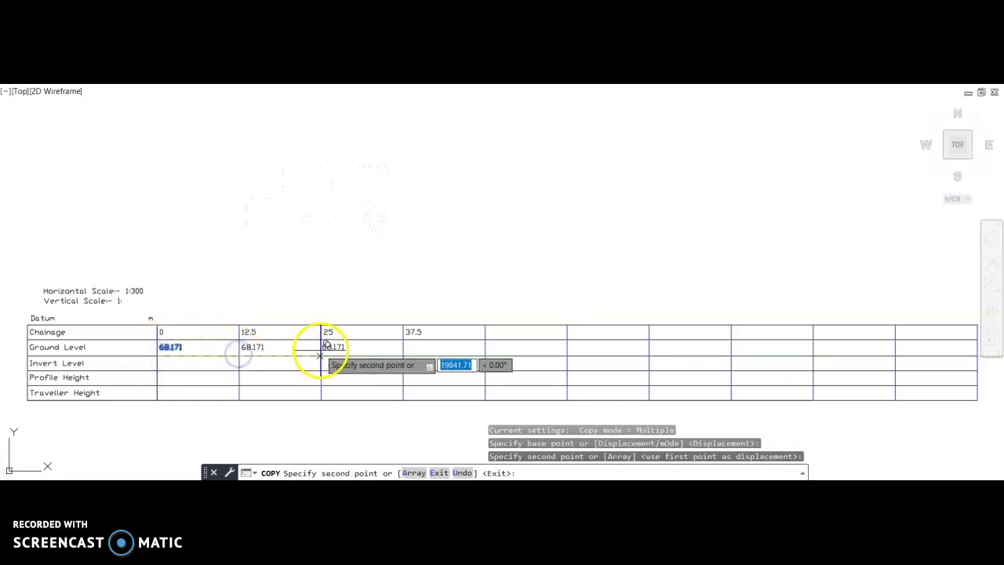
{"action": "left_click", "coordinate": [320, 355]}
{"action": "key", "text": "Escape"}
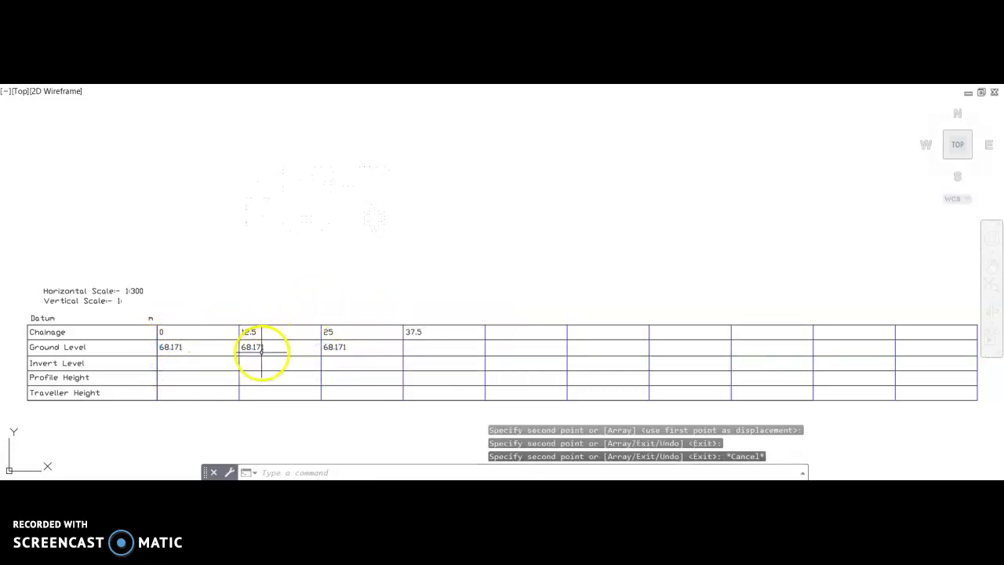
Change the Ground Level under chainage 12.5 to 67.981.
{"action": "double_click", "coordinate": [261, 351]}
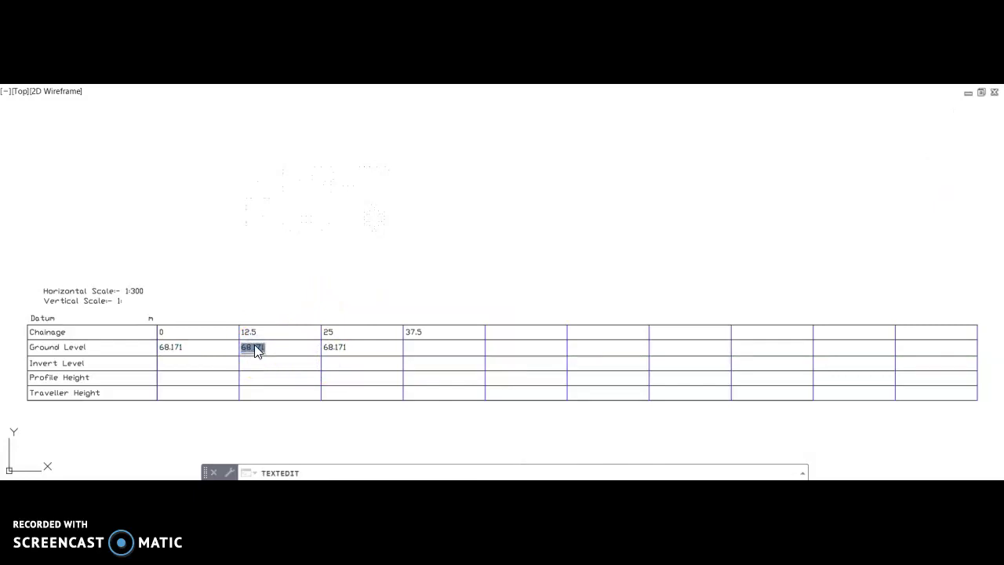
{"action": "type", "text": "67.9"}
{"action": "left_click", "coordinate": [370, 247]}
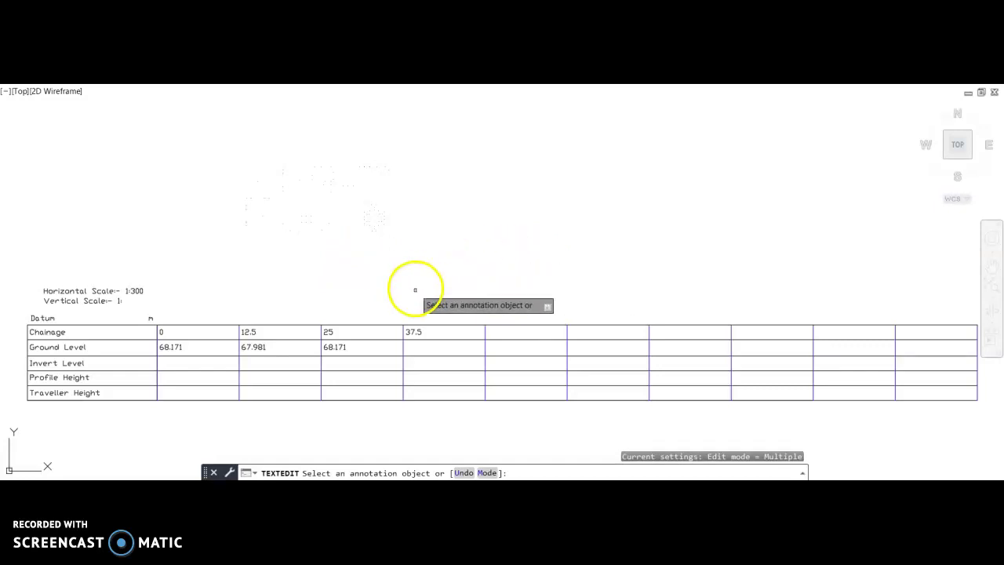
Set the vertical scale text to 1: 50 and the Datum to 60 m.
{"action": "left_click", "coordinate": [352, 211]}
{"action": "left_click", "coordinate": [52, 291]}
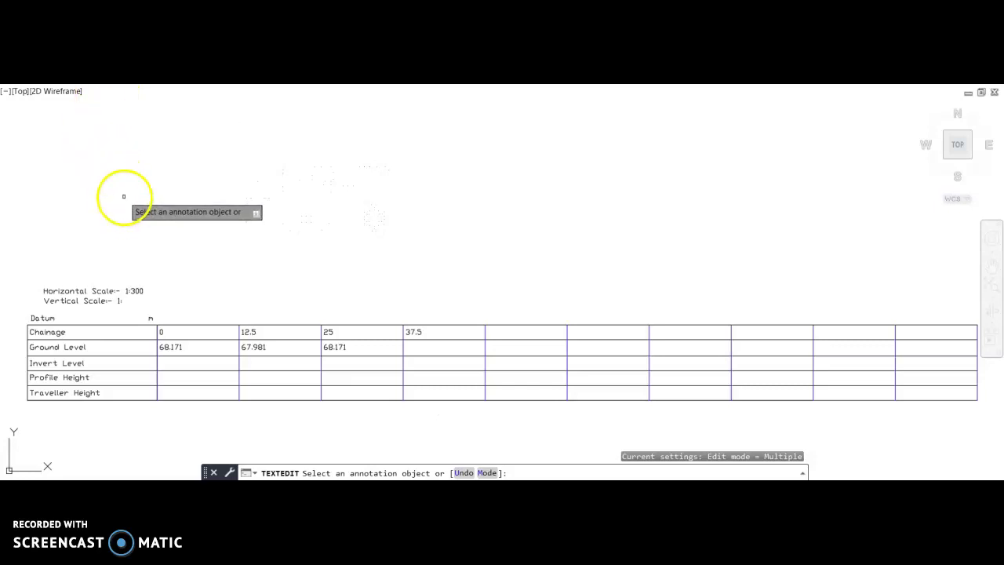
{"action": "left_click", "coordinate": [120, 302]}
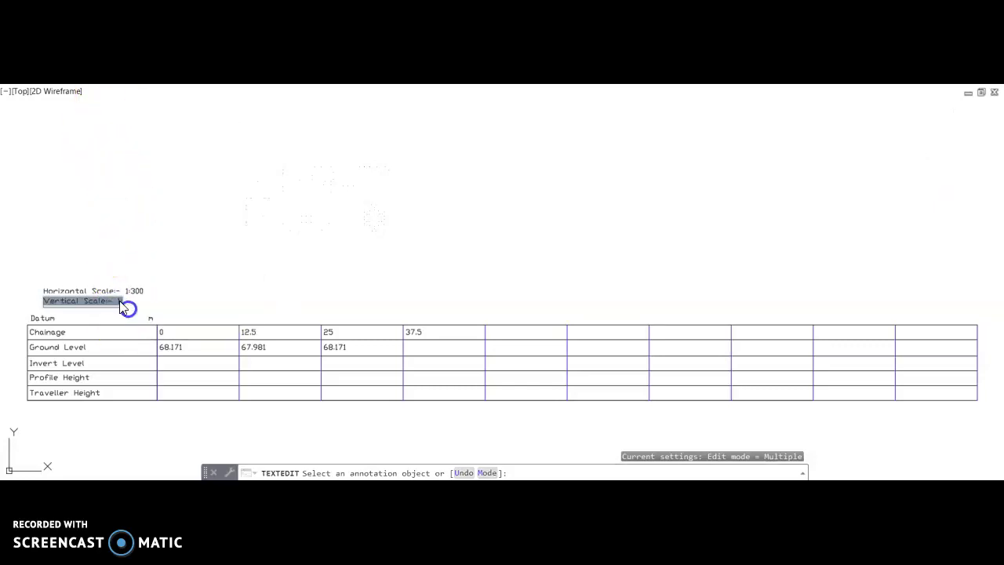
{"action": "left_click", "coordinate": [122, 306]}
{"action": "type", "text": ":50"}
{"action": "left_click", "coordinate": [475, 219]}
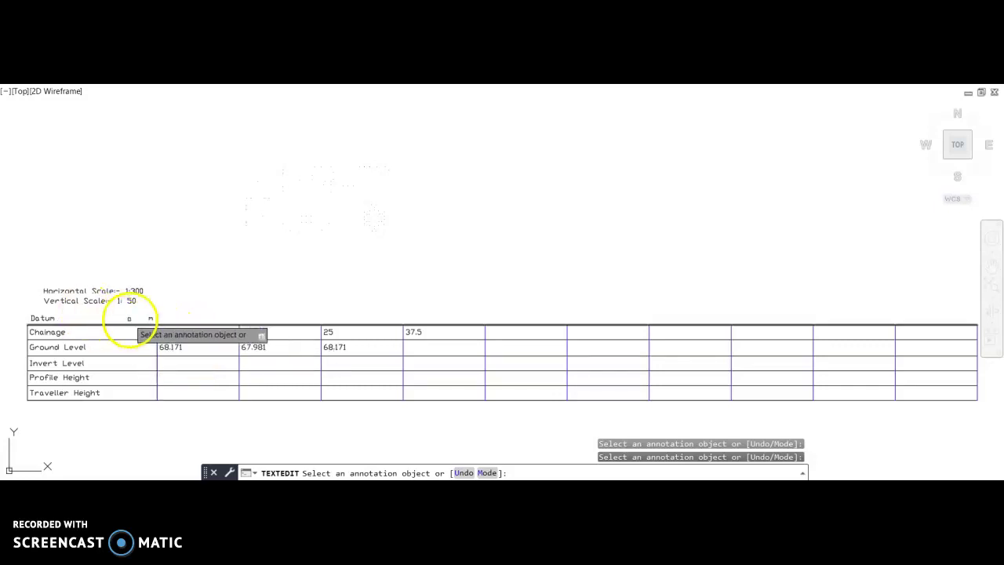
{"action": "left_click", "coordinate": [151, 318]}
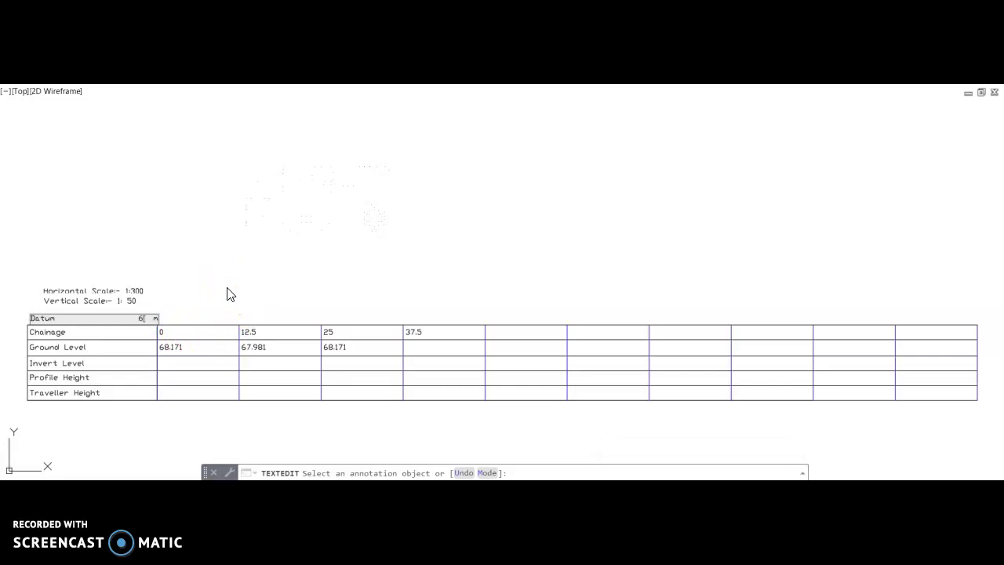
{"action": "left_click", "coordinate": [391, 222]}
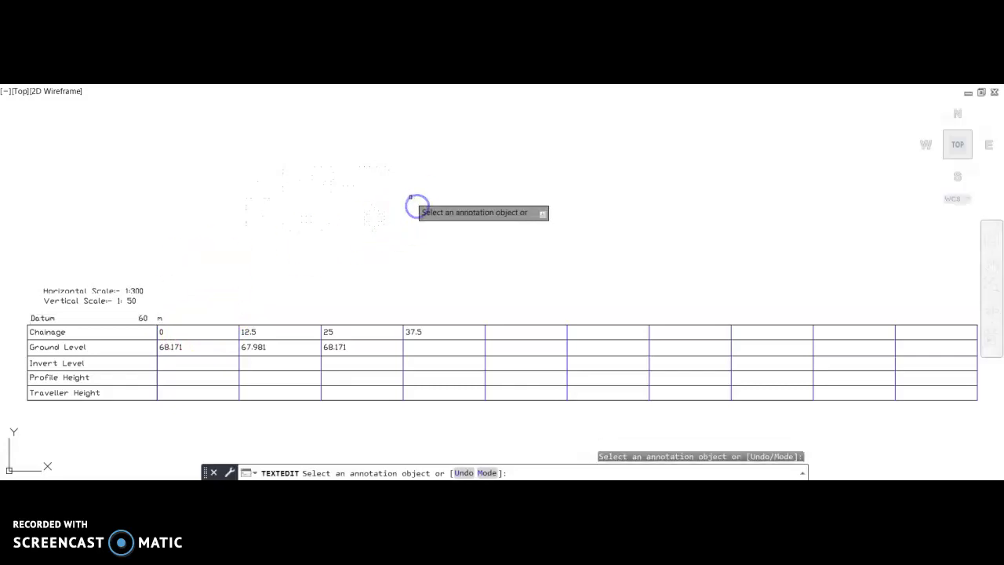
Review the Ground Level entries 68.171, 67.981 and 68.171 in the table.
{"action": "left_click", "coordinate": [370, 234]}
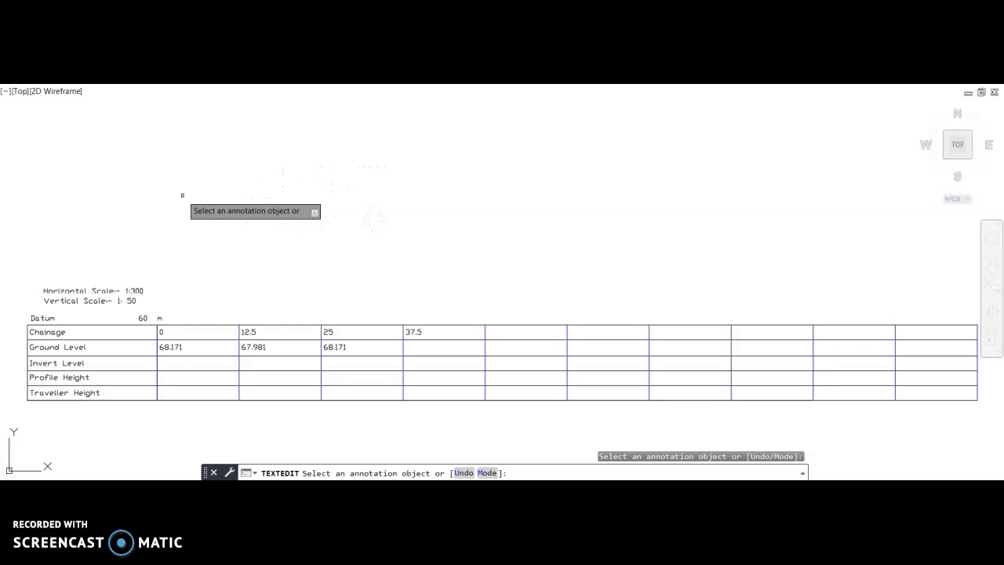
{"action": "left_click", "coordinate": [177, 324]}
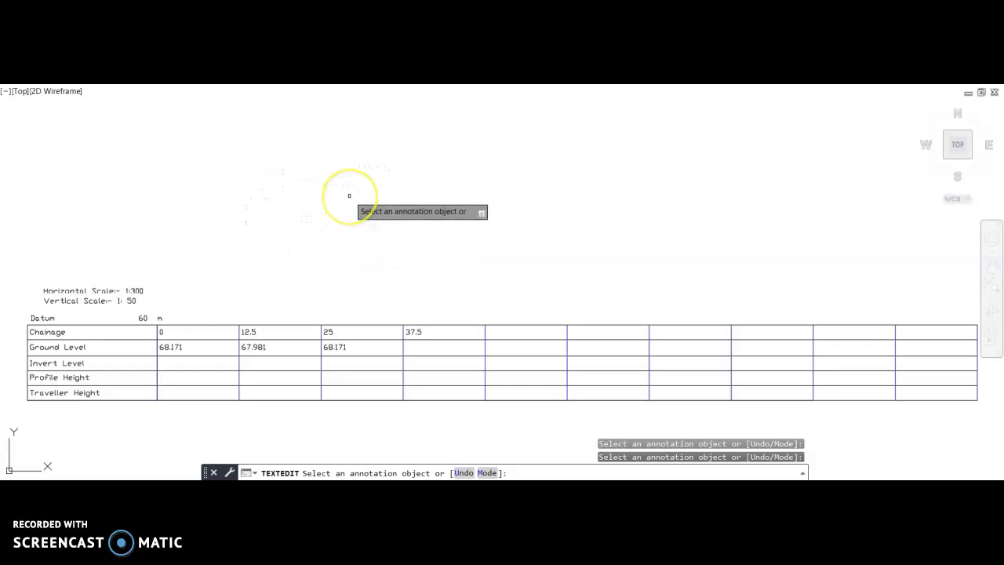
Start DTEXT single-line text above the table with height 2000.
{"action": "key", "text": "Escape"}
{"action": "type", "text": "dtext"}
{"action": "key", "text": "Return"}
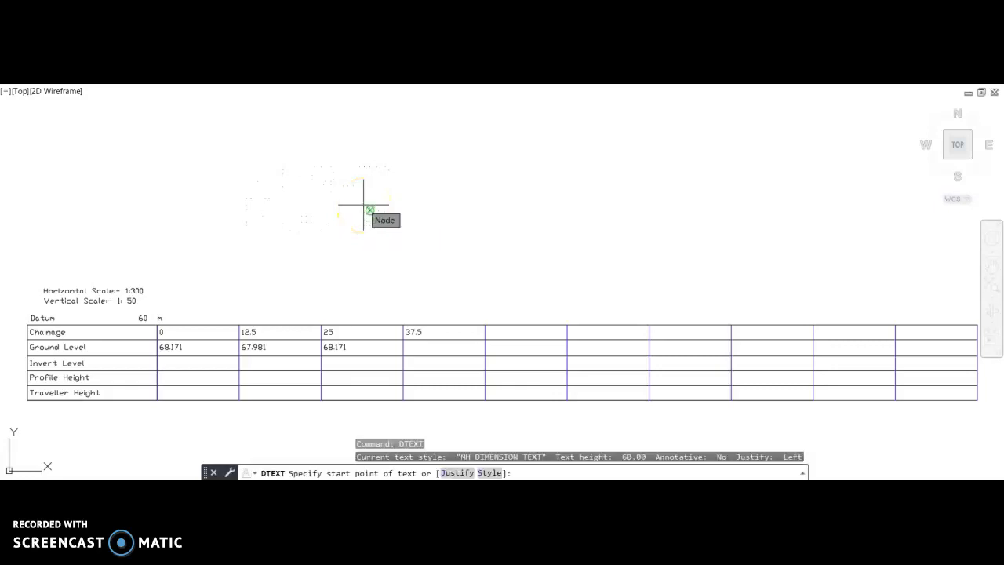
{"action": "left_click", "coordinate": [366, 232]}
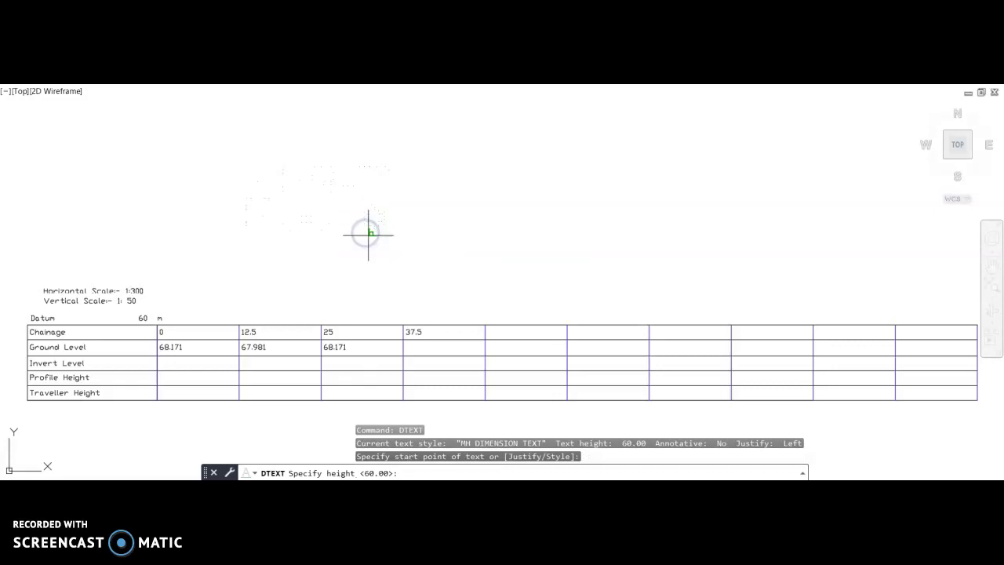
{"action": "type", "text": "2000"}
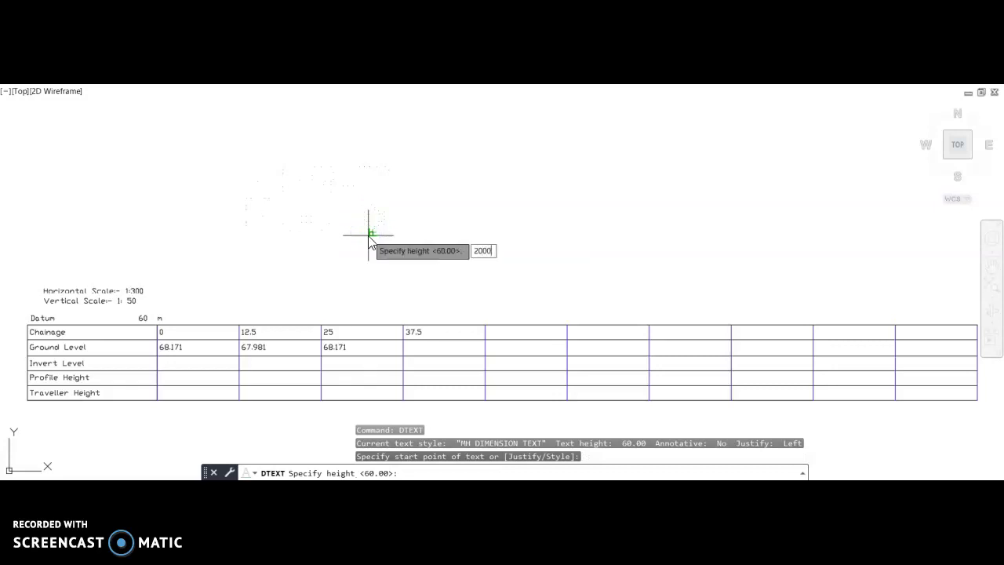
{"action": "key", "text": "Return"}
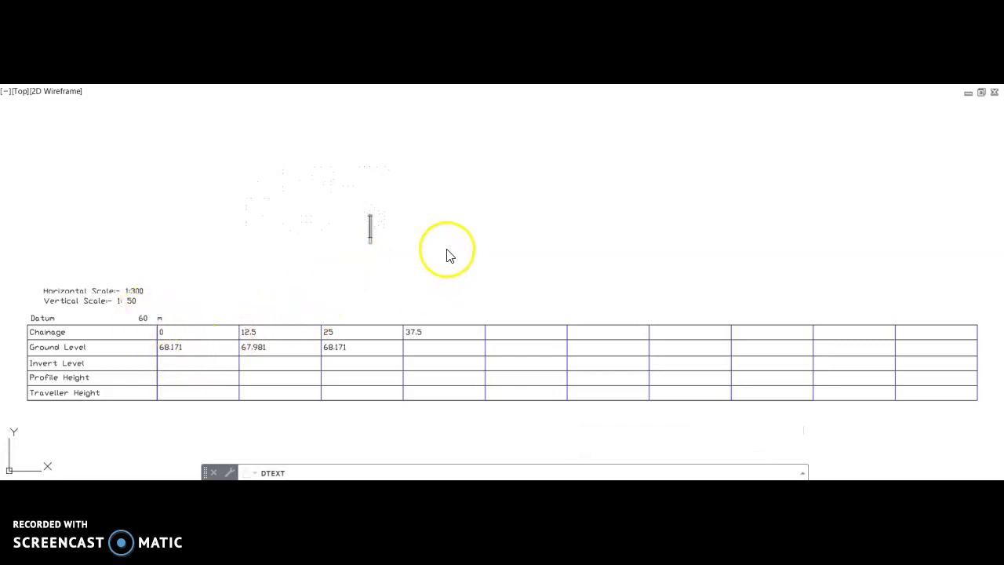
Write the lines 68.171-60=8.171, 8.171 x 1 / 50=0.16342m and 16.34cm or 163.
{"action": "type", "text": "68.171-60"}
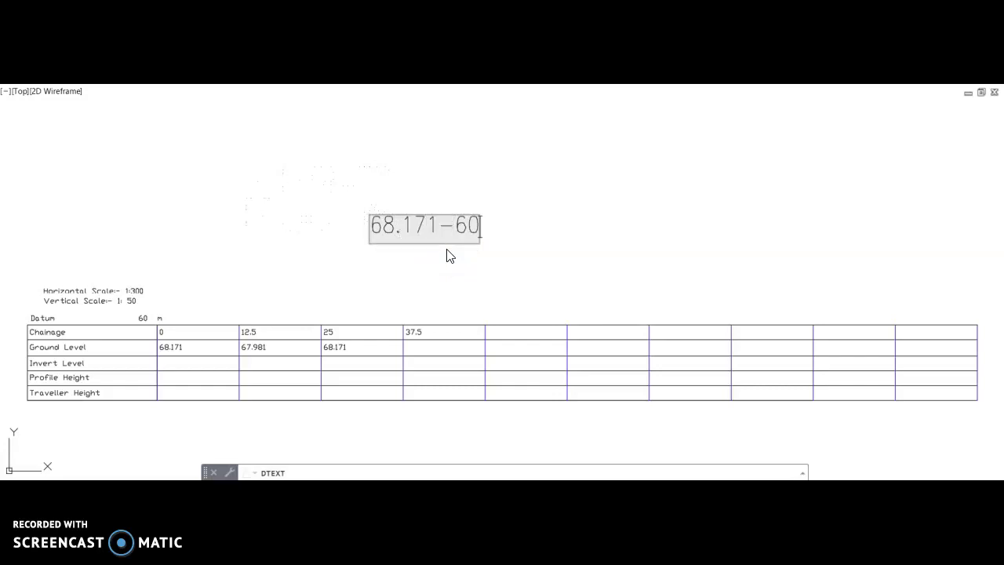
{"action": "type", "text": "=8.171"}
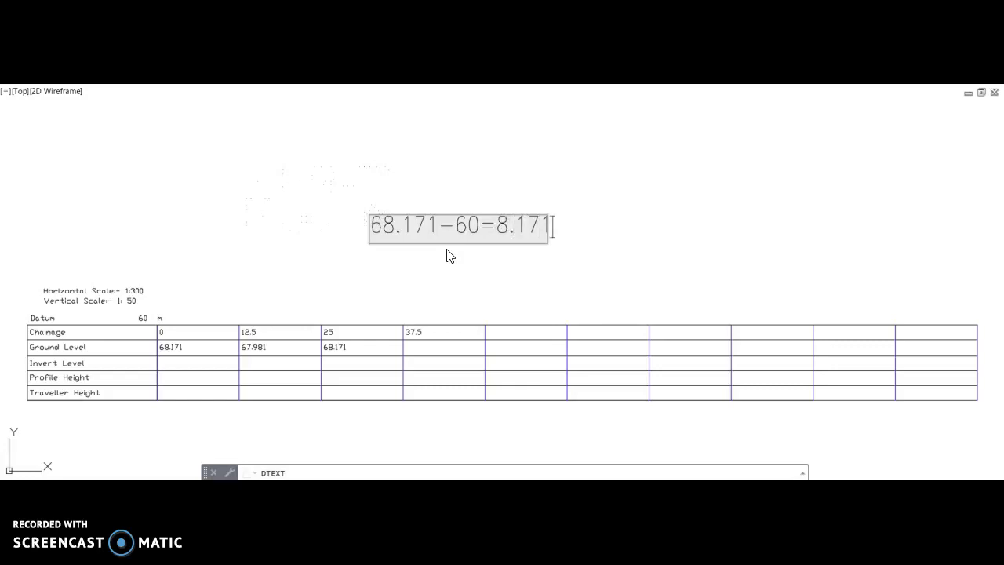
{"action": "left_click", "coordinate": [371, 267]}
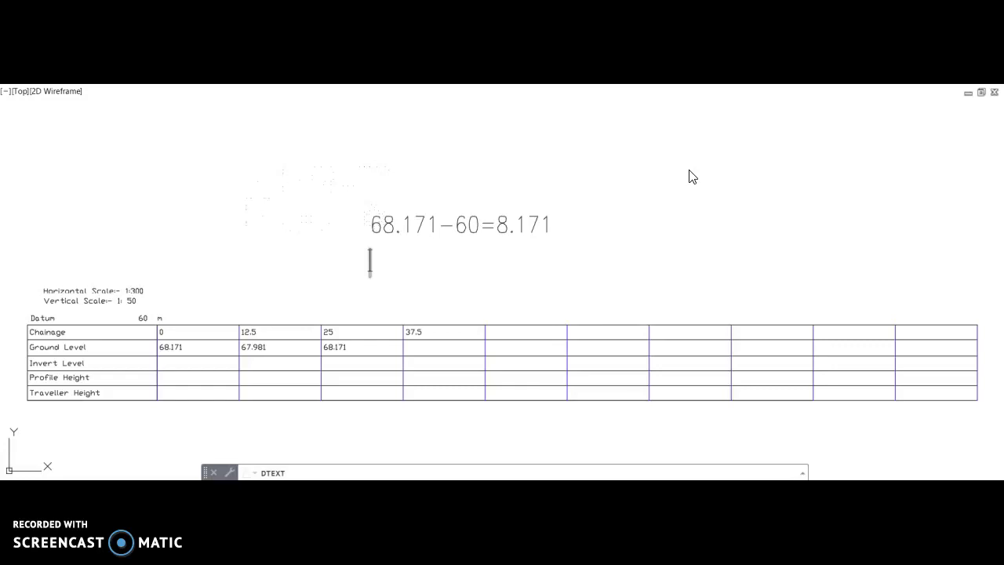
{"action": "type", "text": "8.171"}
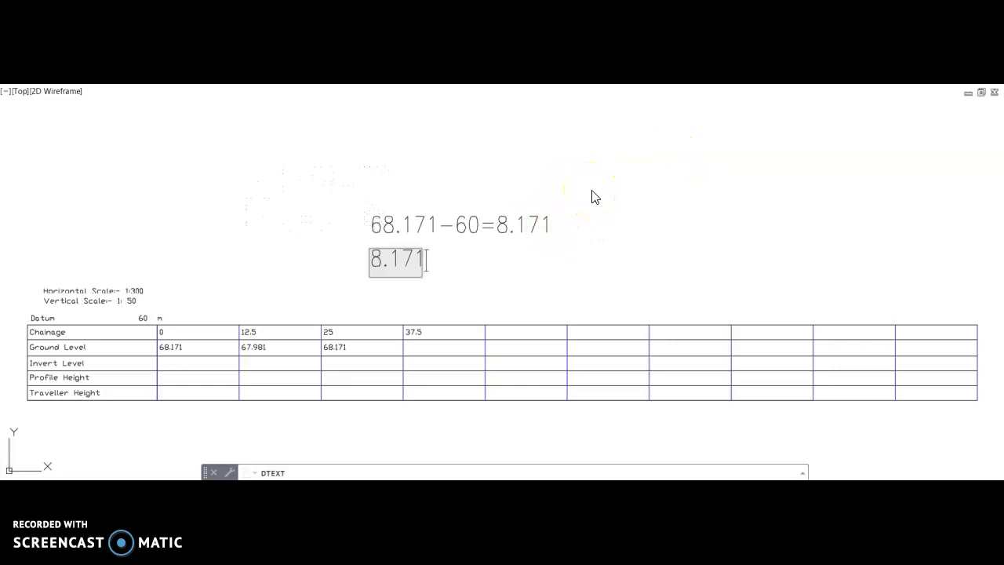
{"action": "type", "text": "x  1  /"}
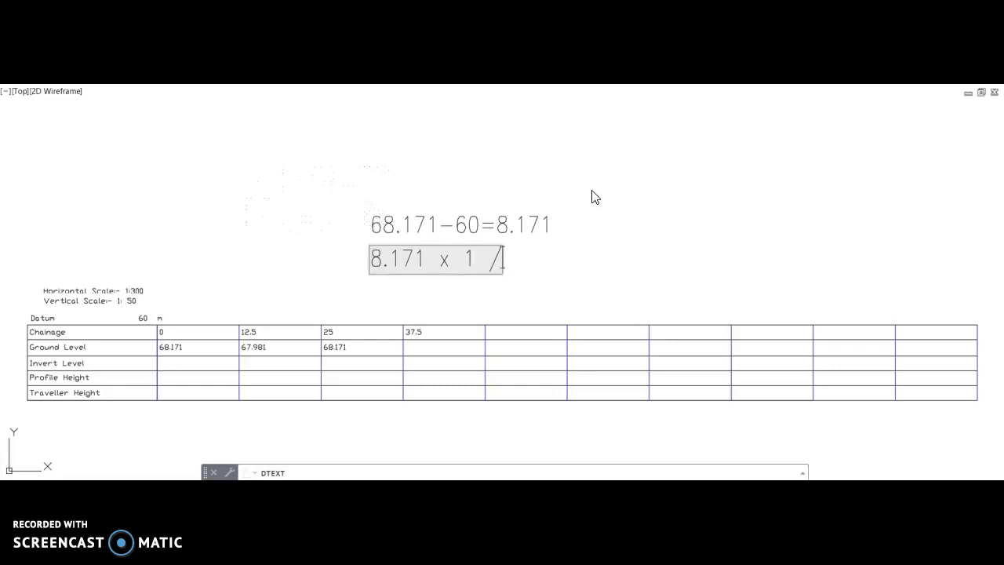
{"action": "type", "text": "  50"}
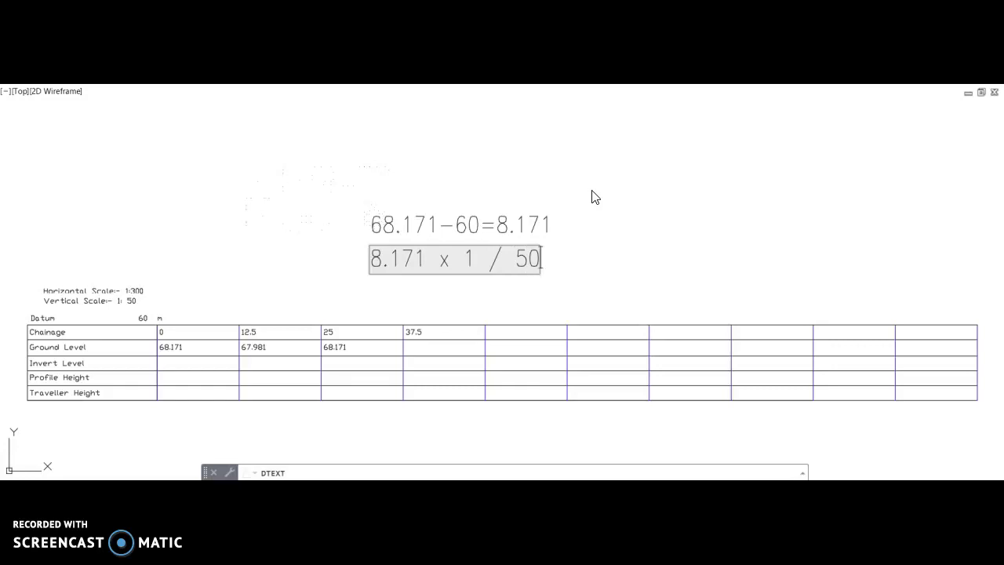
{"action": "type", "text": "="}
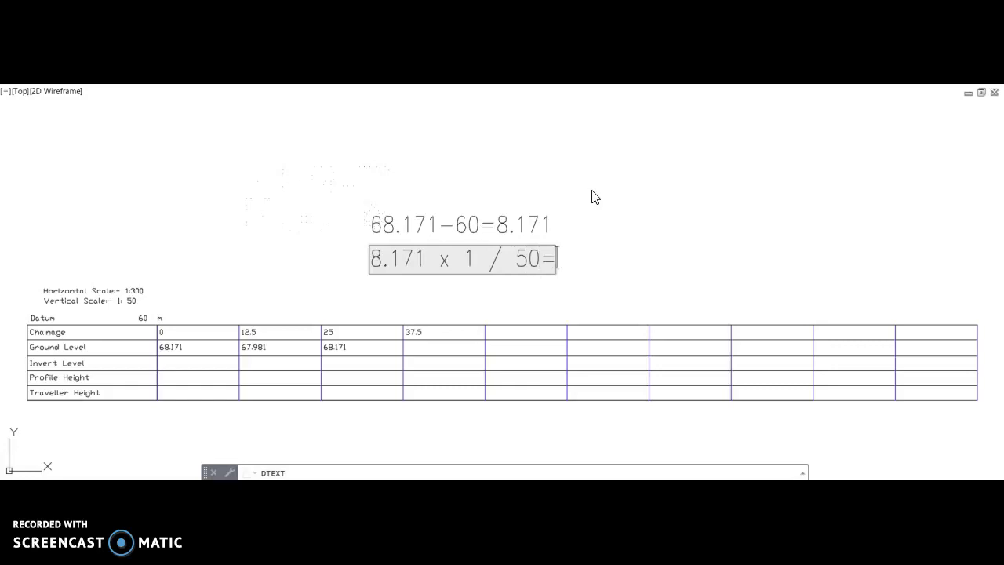
{"action": "type", "text": "0."}
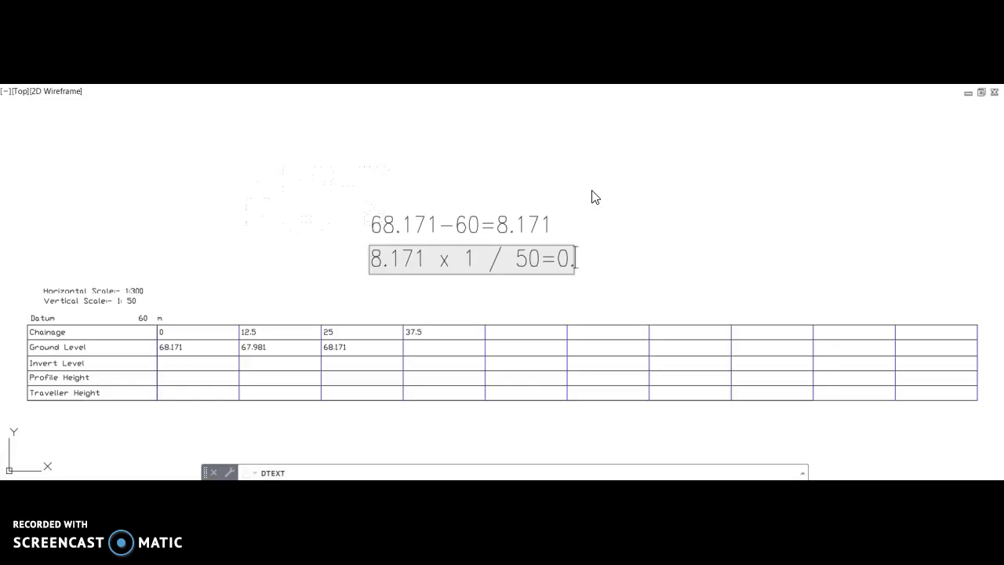
{"action": "type", "text": "16342"}
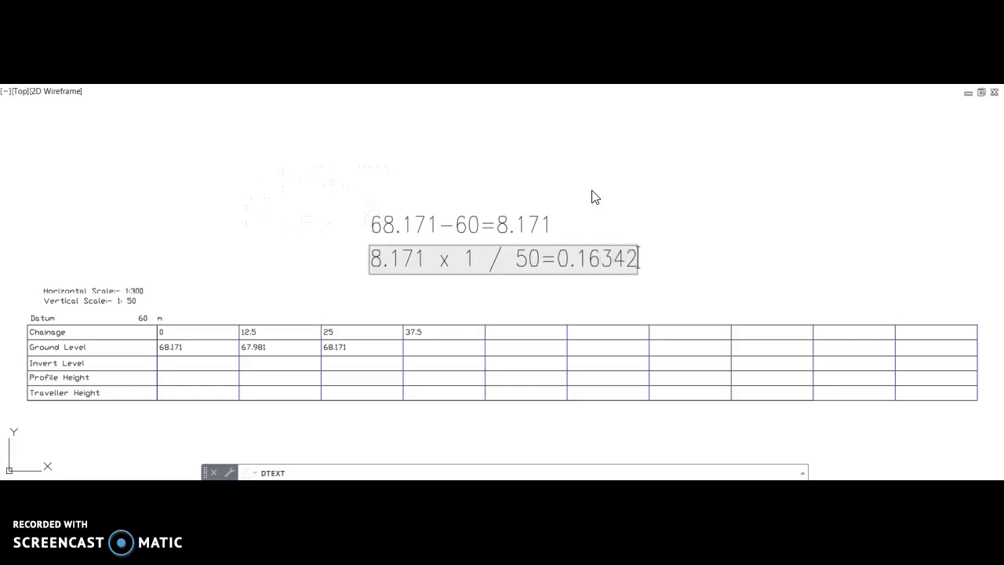
{"action": "type", "text": "m"}
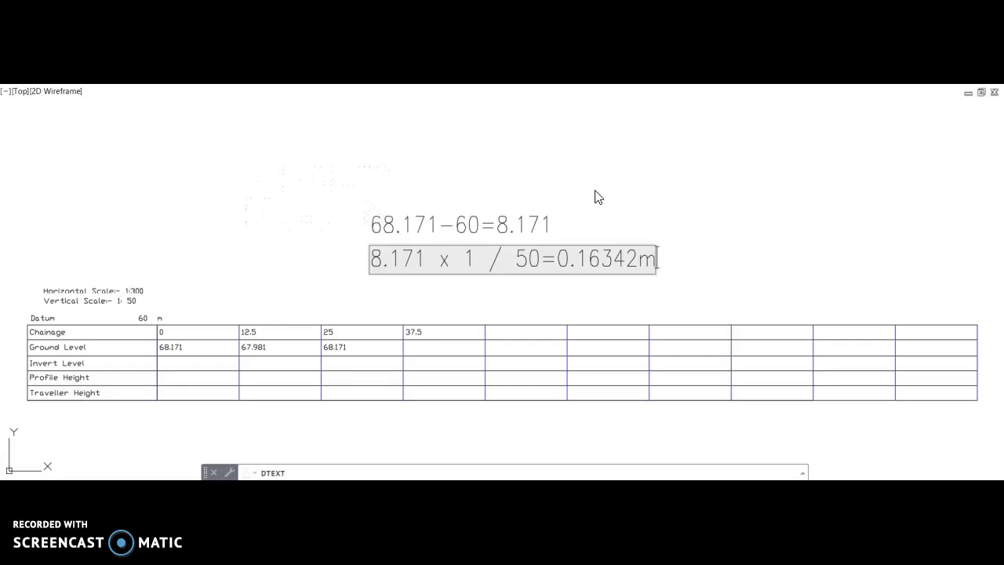
{"action": "left_click", "coordinate": [371, 293]}
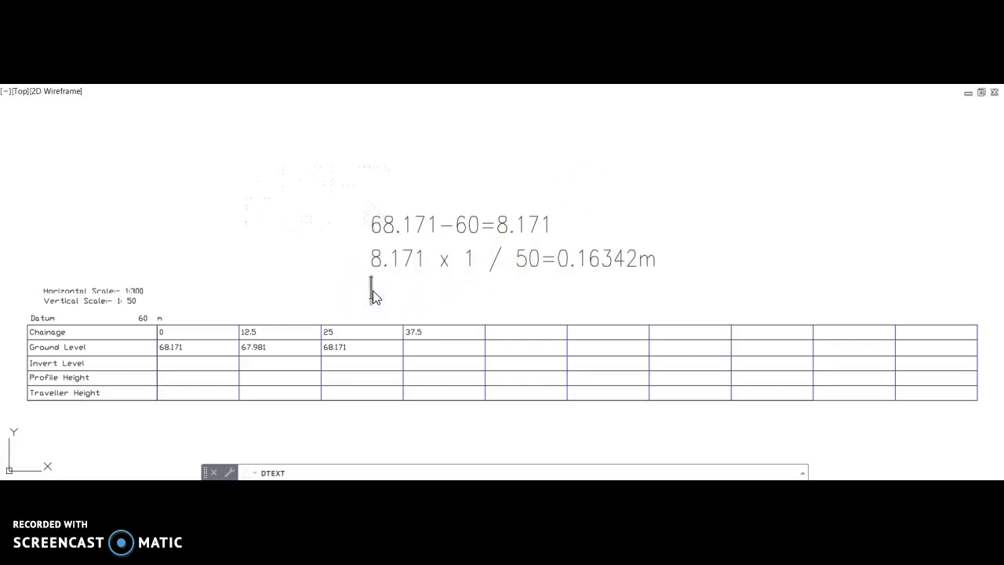
{"action": "type", "text": "16.34c"}
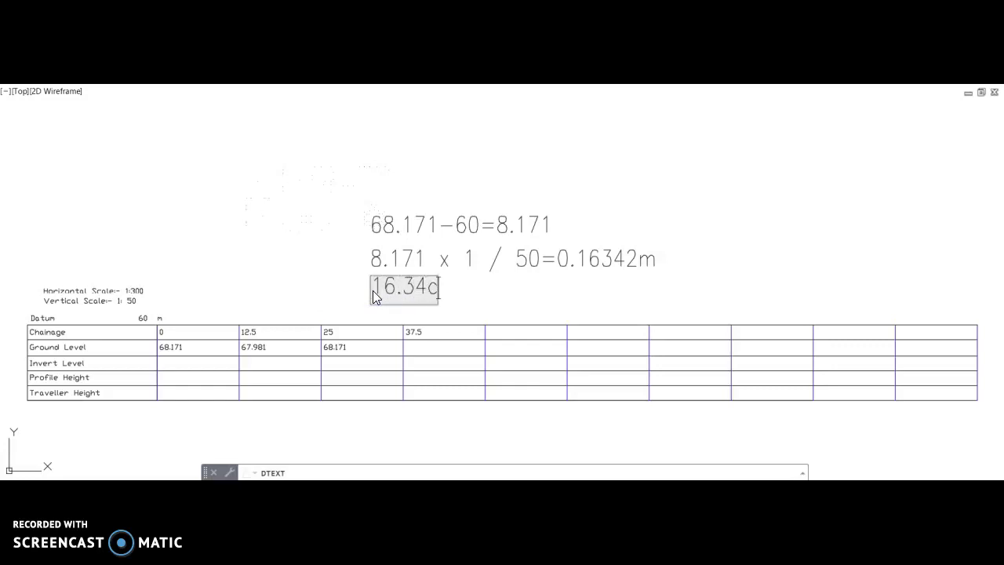
{"action": "type", "text": "m "}
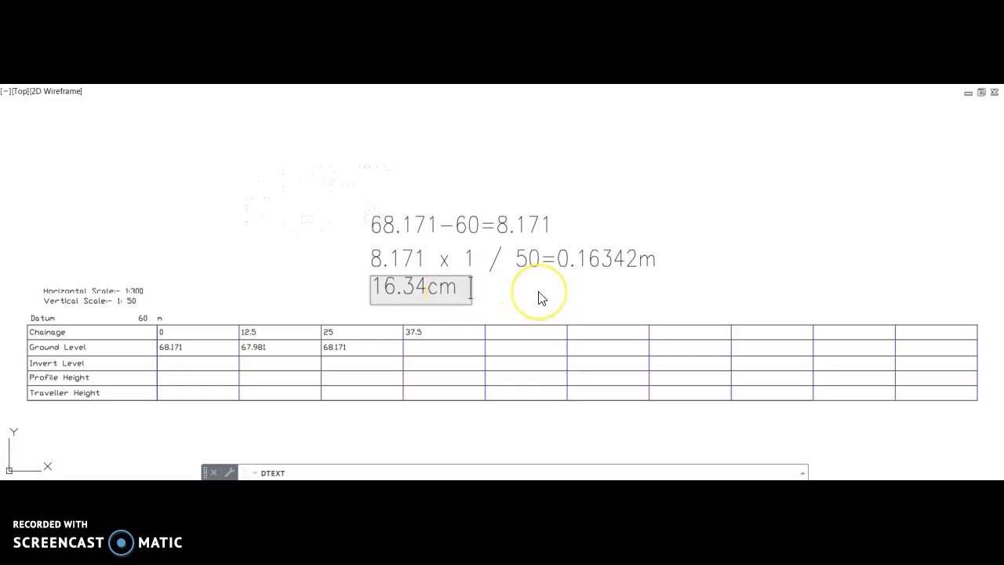
{"action": "type", "text": "or "}
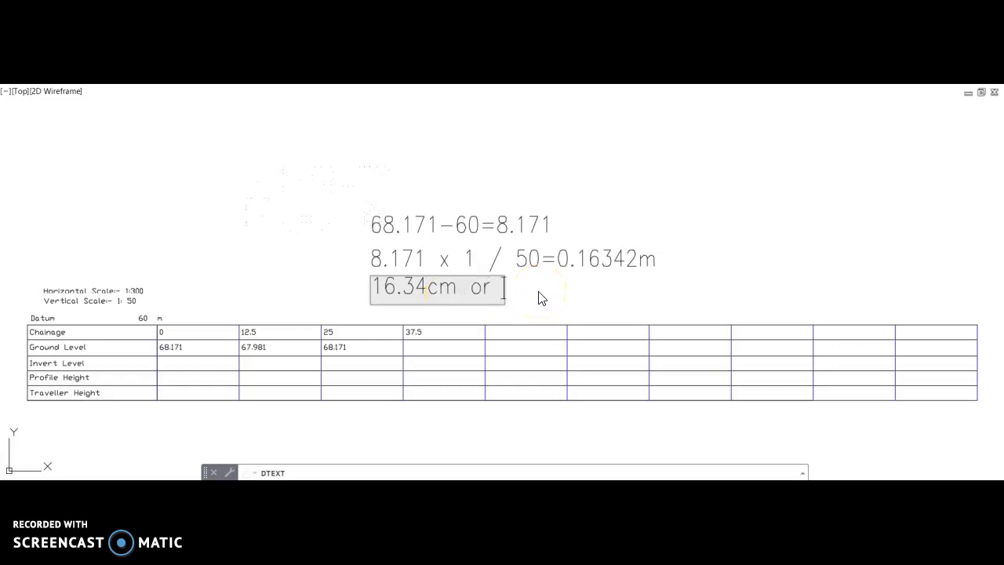
{"action": "type", "text": "163"}
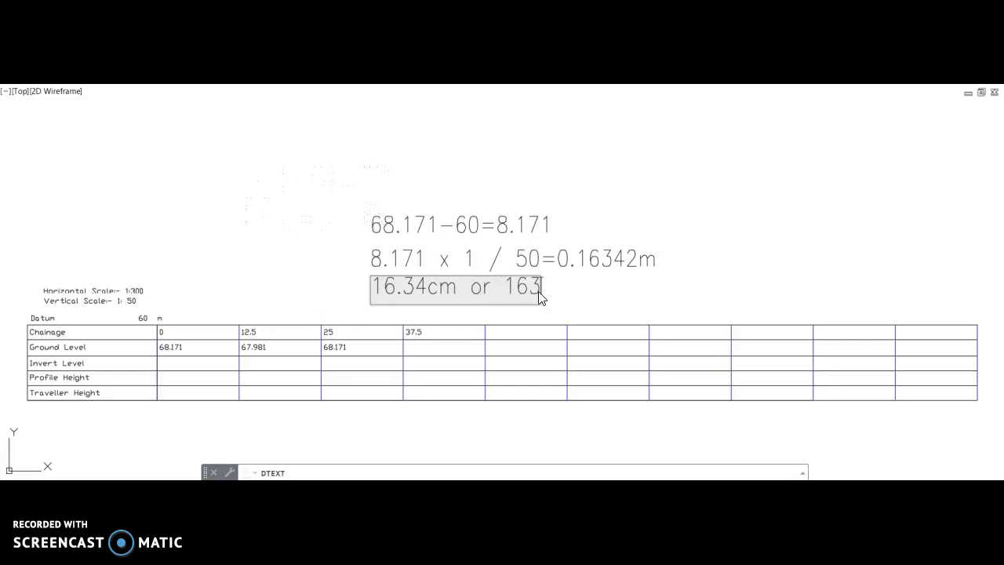
{"action": "left_click", "coordinate": [679, 287]}
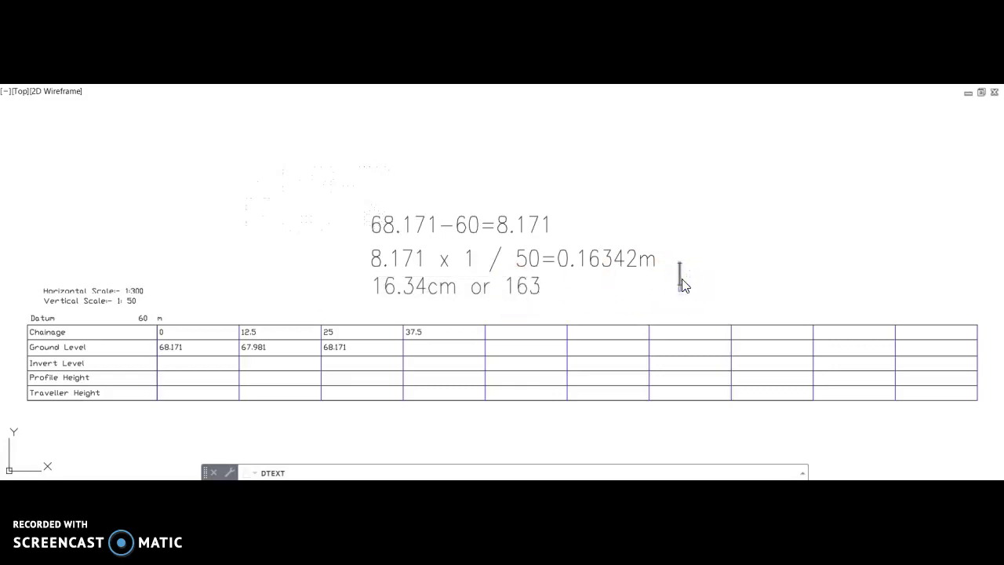
Draw a 16342-unit vertical line up from the table corner at chainage 0.
{"action": "key", "text": "Escape"}
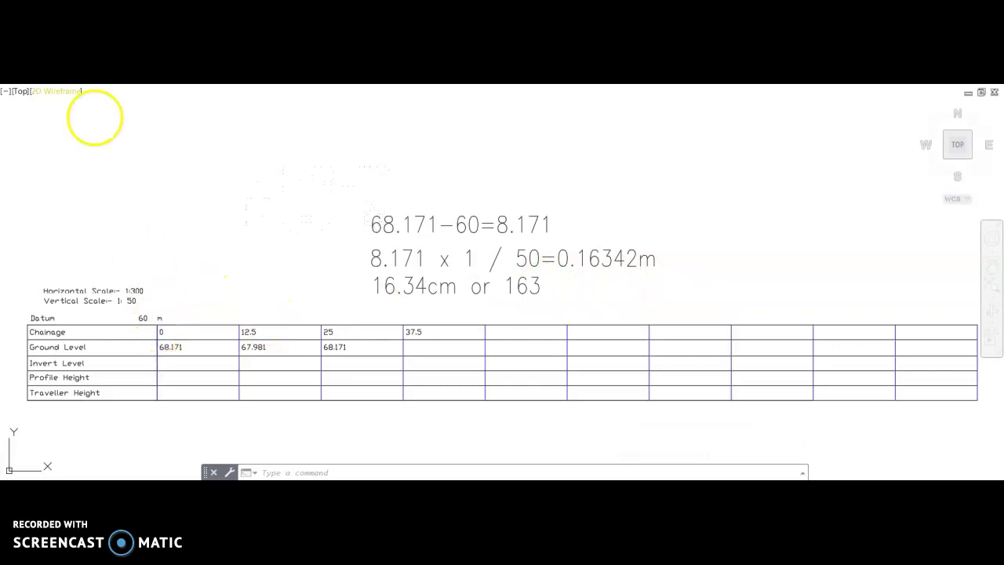
{"action": "type", "text": "l"}
{"action": "key", "text": "Return"}
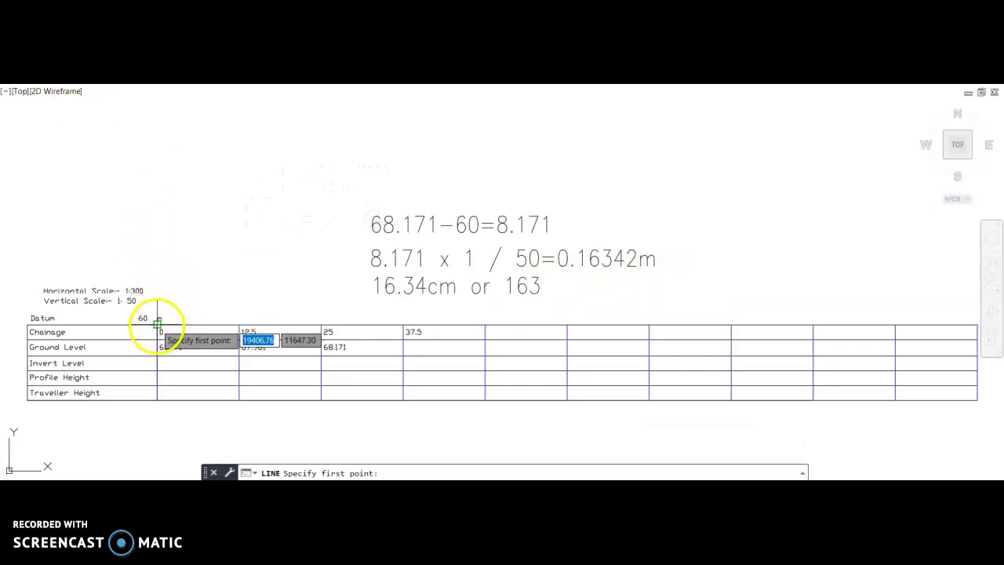
{"action": "left_click", "coordinate": [156, 325]}
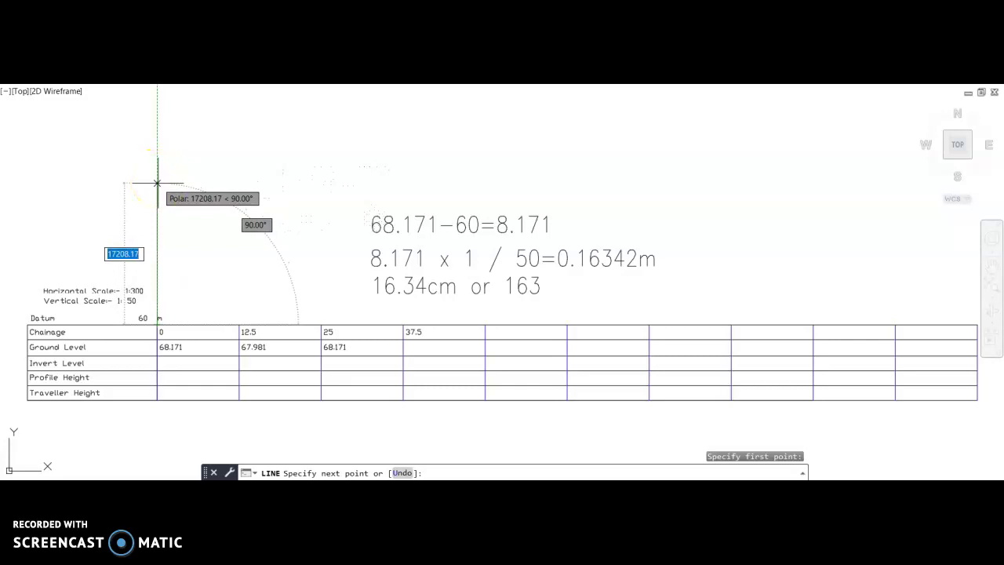
{"action": "type", "text": "1"}
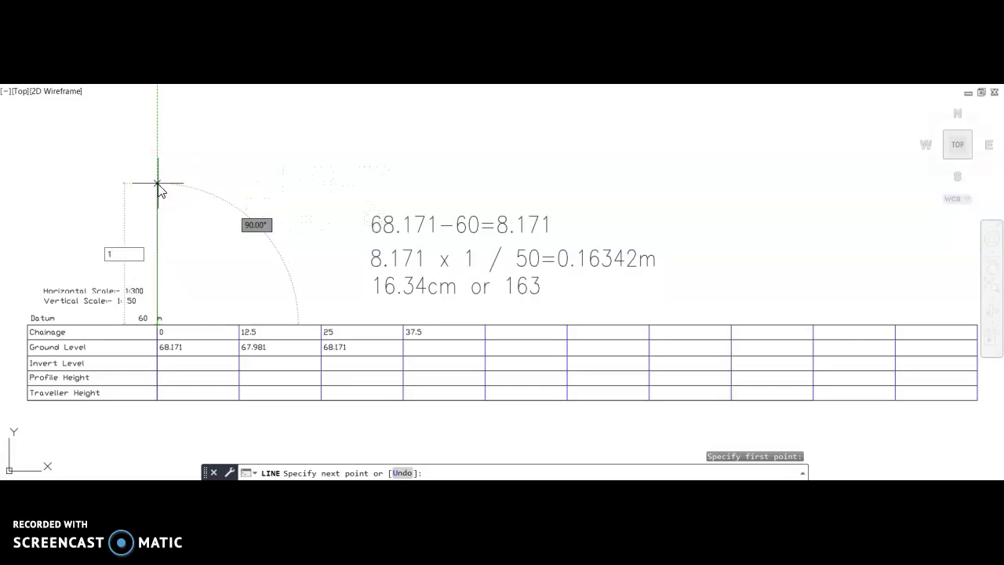
{"action": "type", "text": "6342"}
{"action": "key", "text": "Return"}
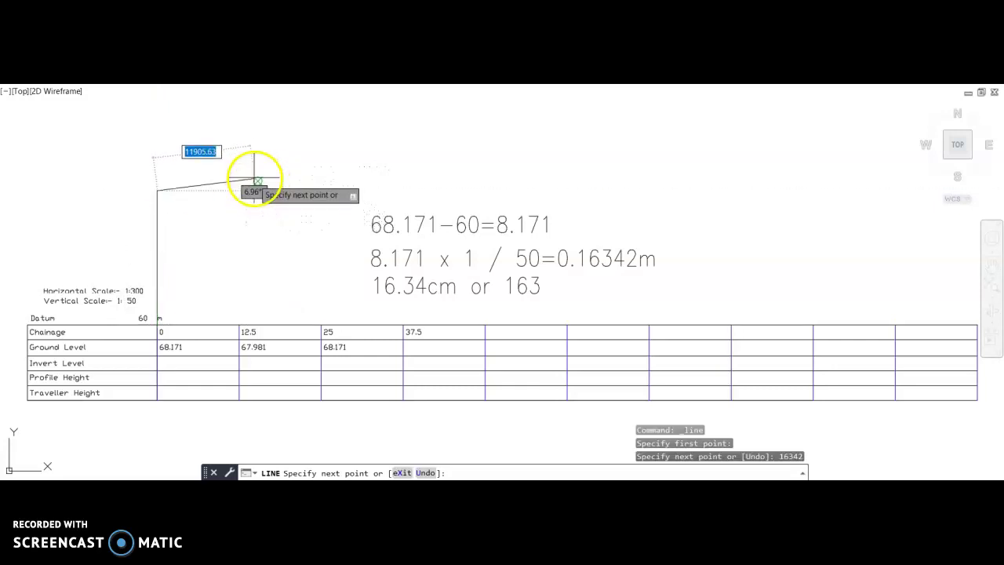
{"action": "key", "text": "Escape"}
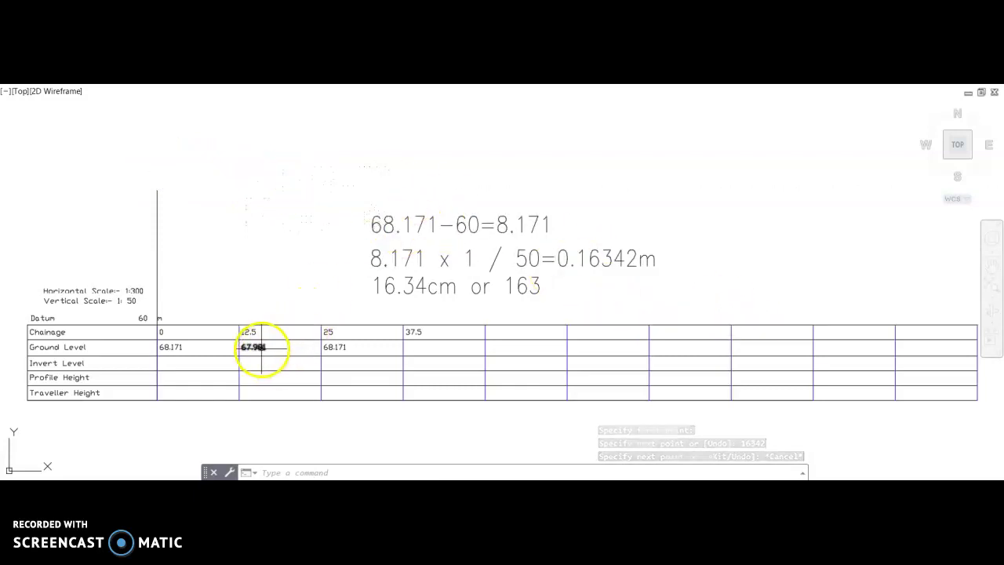
Change the first calculation line to 67.981-60=7.981.
{"action": "left_click", "coordinate": [414, 219]}
{"action": "left_click", "coordinate": [372, 228]}
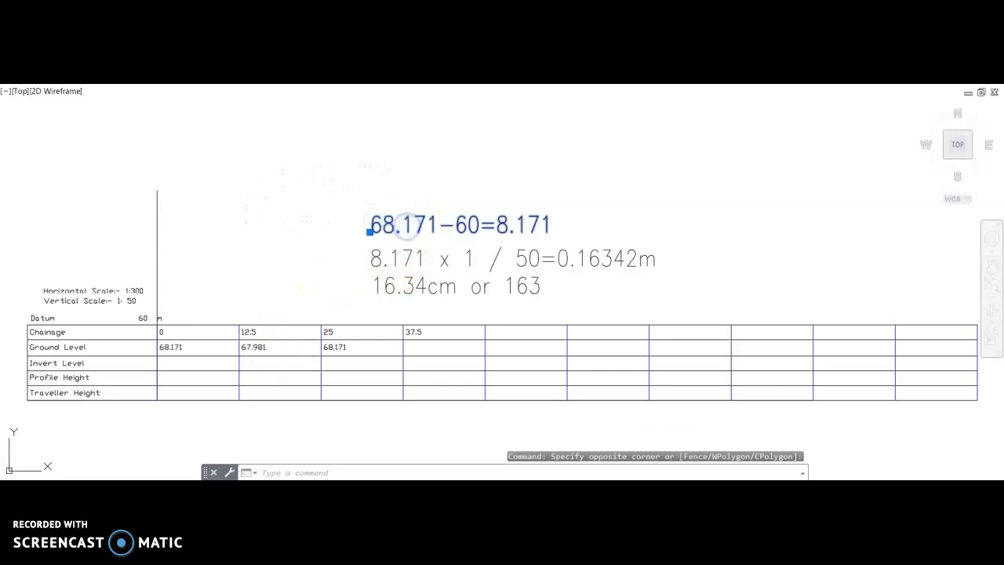
{"action": "double_click", "coordinate": [407, 225]}
{"action": "left_click_drag", "start_coordinate": [437, 220], "coordinate": [382, 225]}
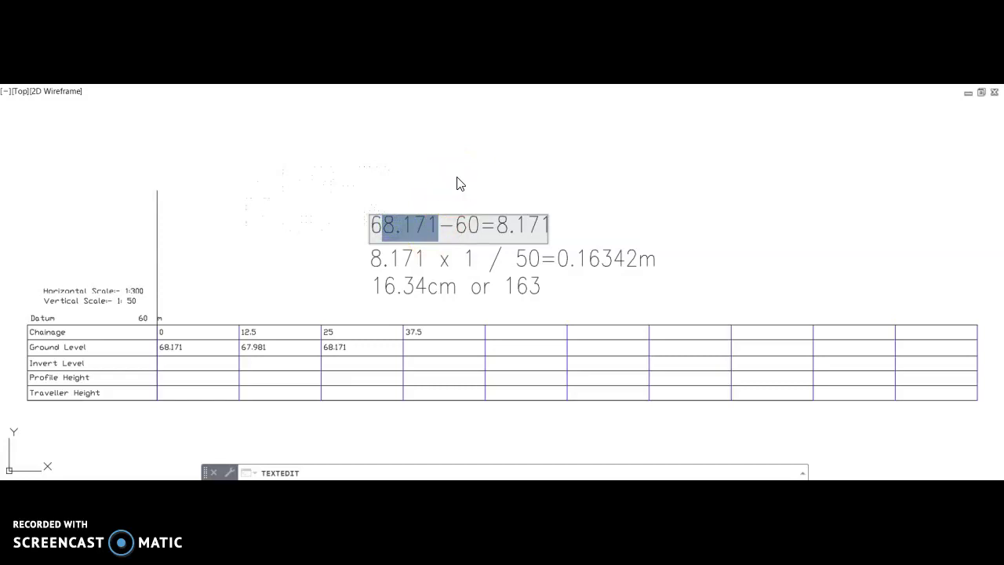
{"action": "type", "text": "7.981"}
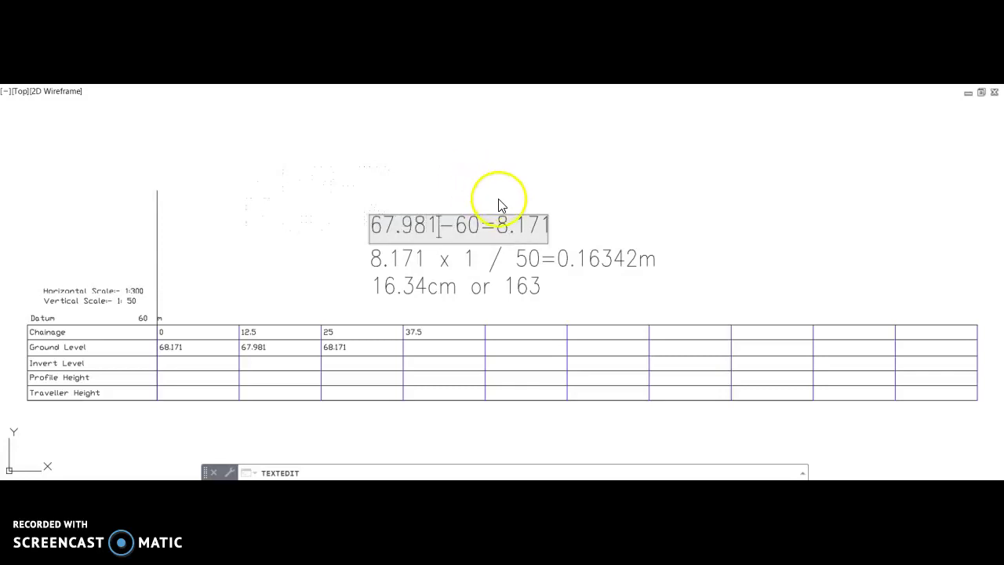
{"action": "double_click", "coordinate": [512, 227]}
{"action": "left_click_drag", "start_coordinate": [509, 227], "coordinate": [553, 228]}
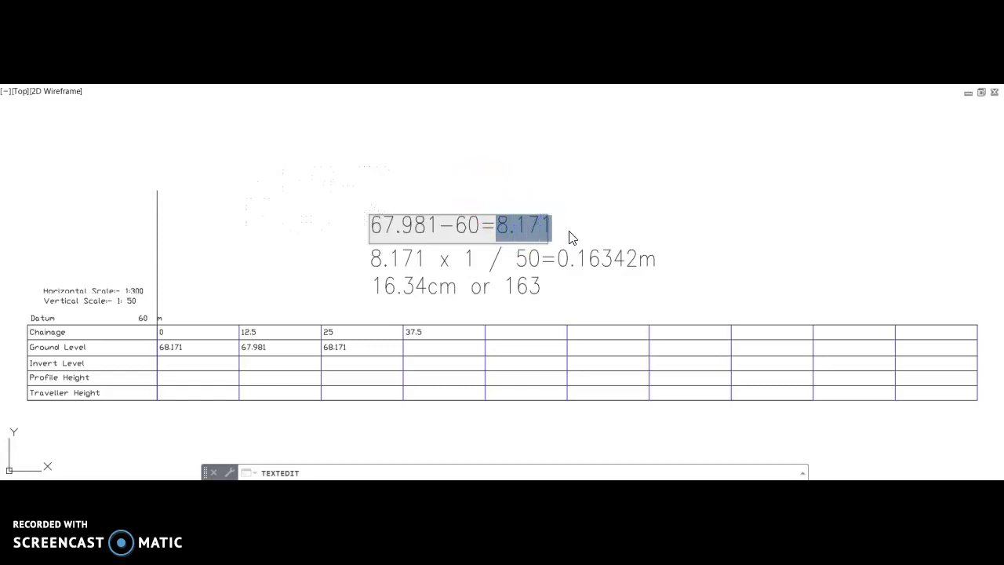
{"action": "type", "text": "7.981"}
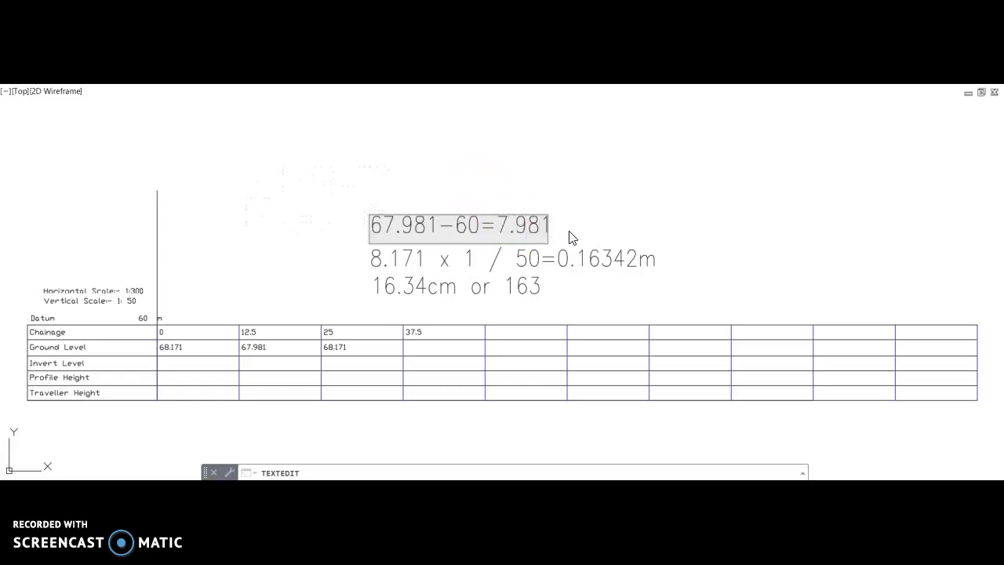
{"action": "left_click", "coordinate": [424, 262]}
Change the second calculation line to 7.981 x 1 / 50=0.15962m.
{"action": "left_click", "coordinate": [421, 260]}
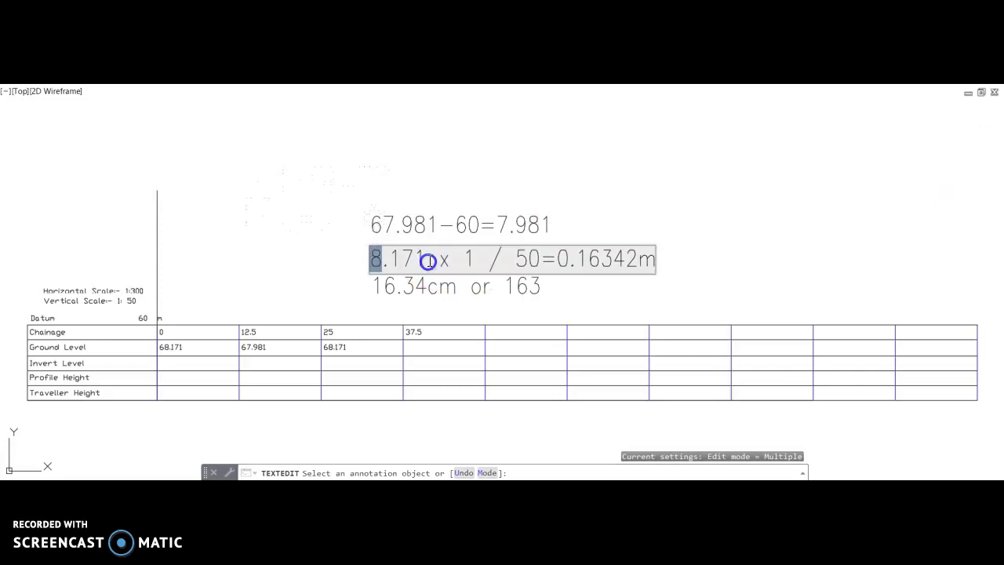
{"action": "left_click_drag", "start_coordinate": [423, 261], "coordinate": [377, 251]}
{"action": "type", "text": "7.981"}
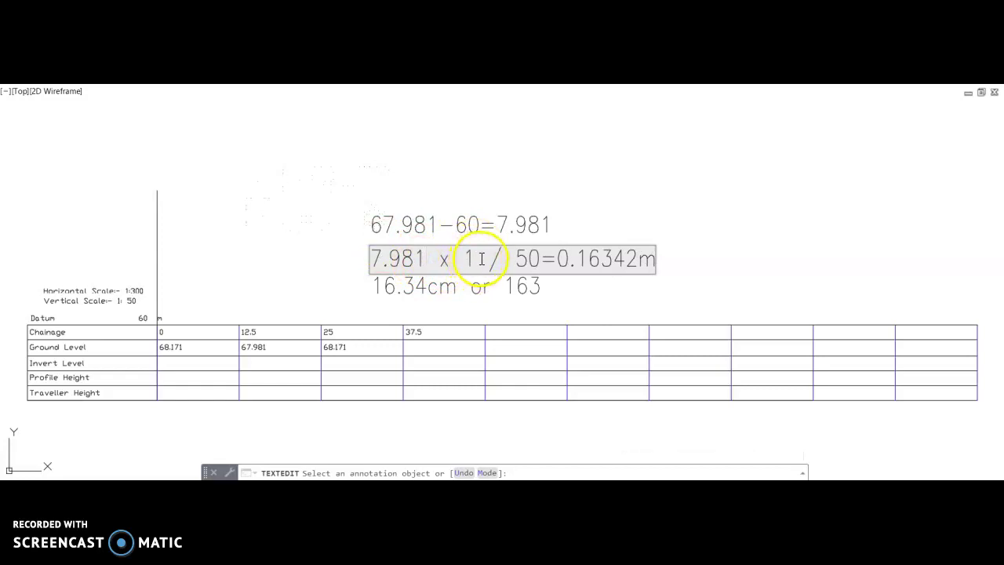
{"action": "left_click_drag", "start_coordinate": [566, 259], "coordinate": [648, 259]}
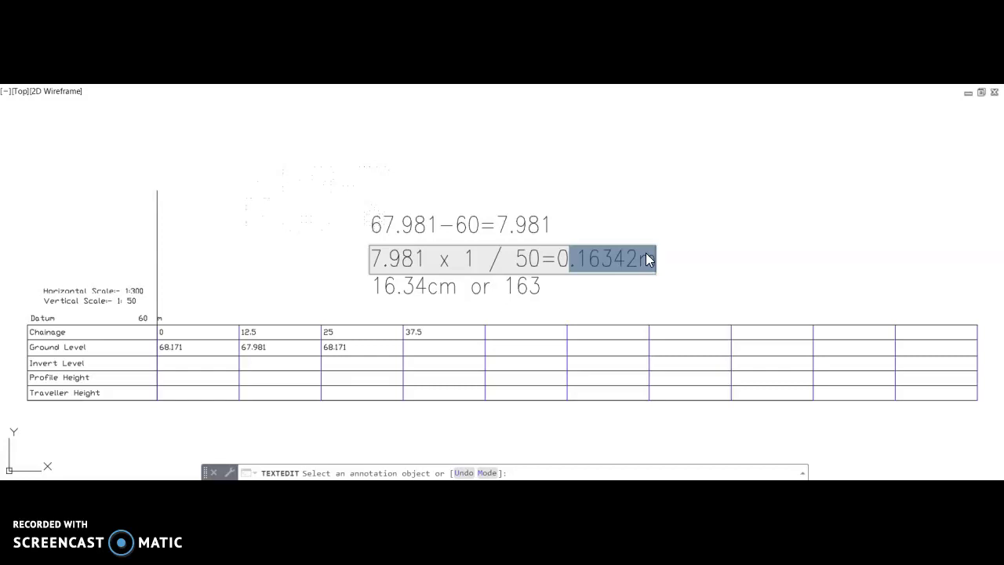
{"action": "key", "text": "BackSpace"}
{"action": "type", "text": "1596"}
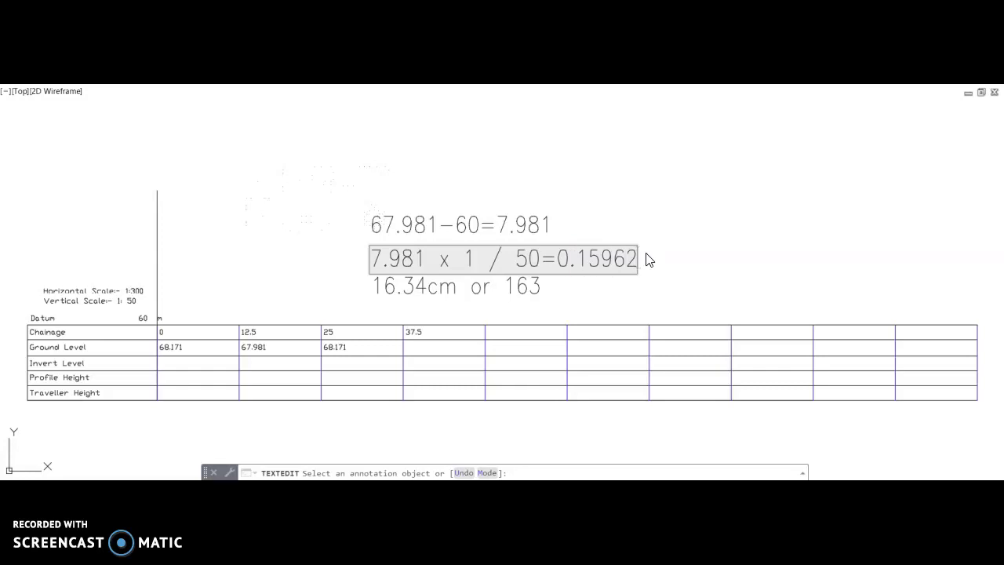
{"action": "type", "text": "m"}
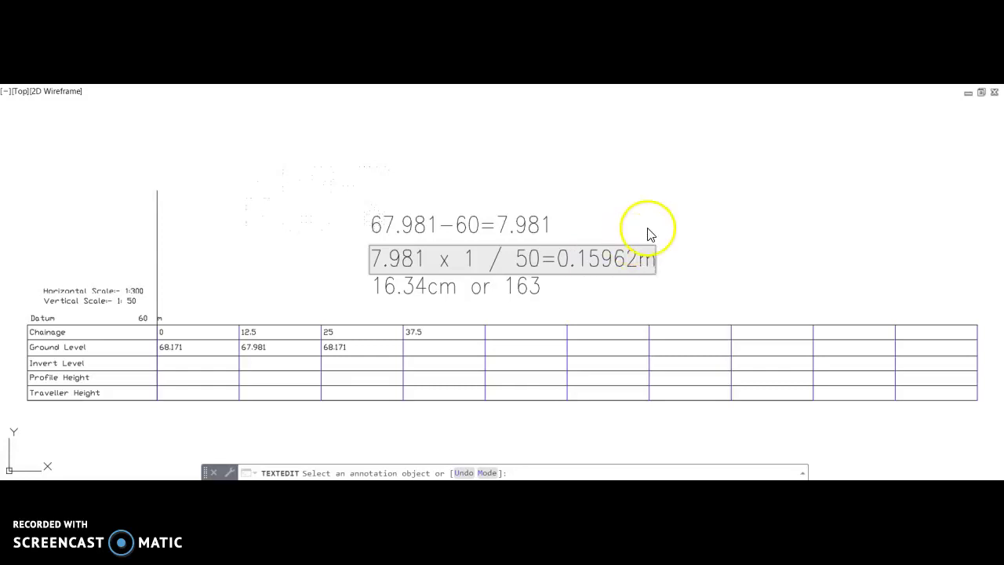
{"action": "left_click", "coordinate": [418, 289]}
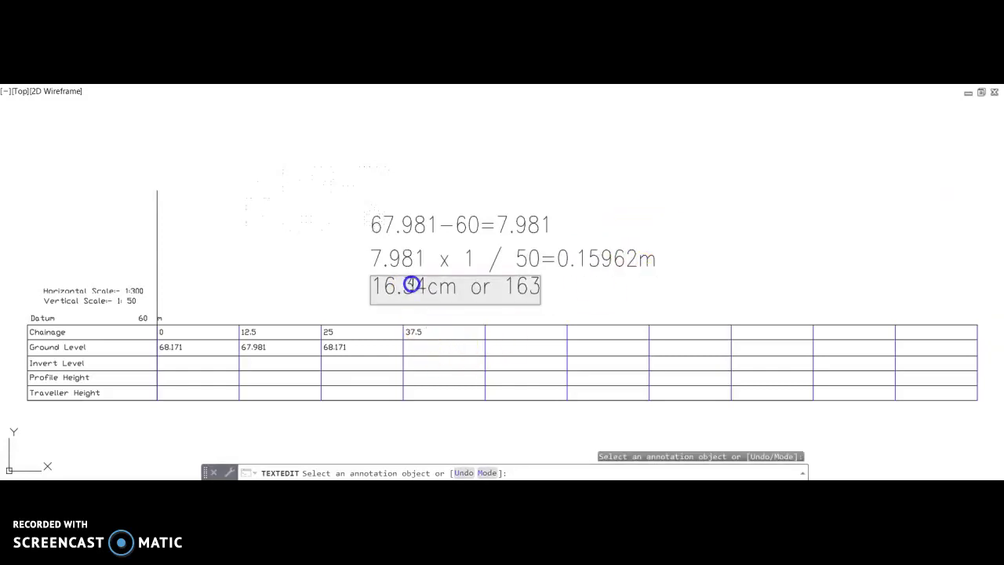
Change the third calculation line to 15.96cm or 160mm.
{"action": "left_click_drag", "start_coordinate": [425, 287], "coordinate": [393, 281]}
{"action": "type", "text": "5.96"}
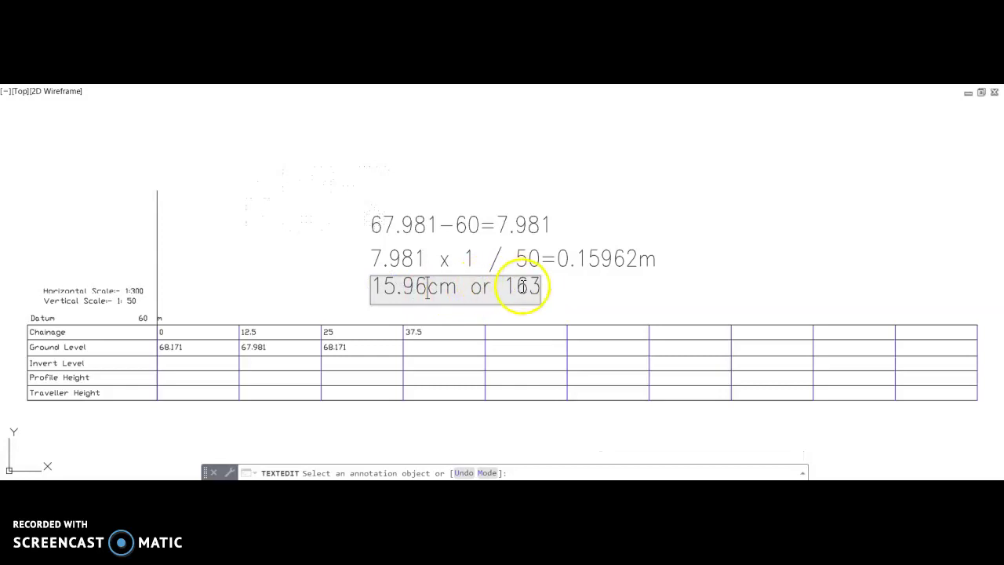
{"action": "left_click_drag", "start_coordinate": [505, 287], "coordinate": [516, 287]}
{"action": "type", "text": "1"}
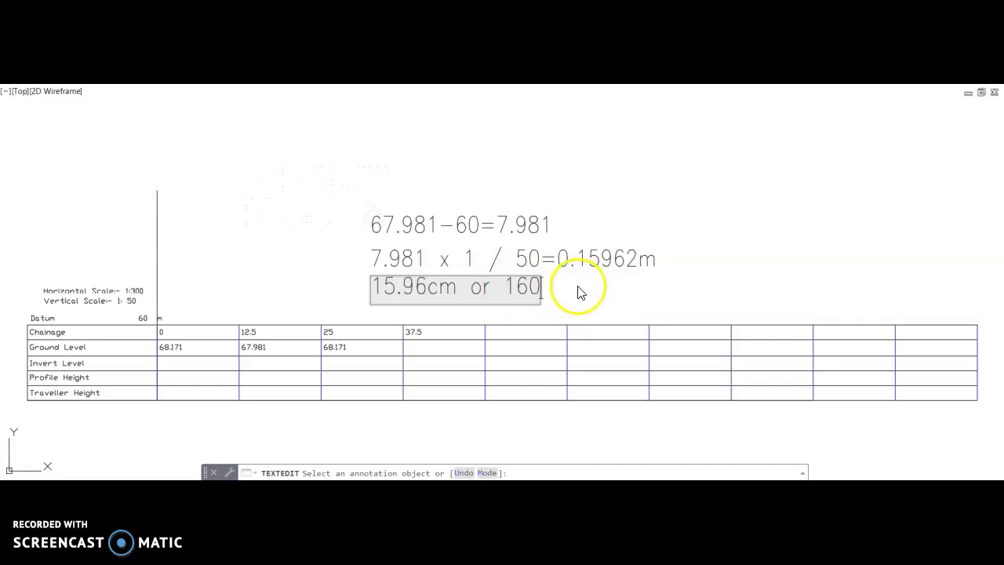
{"action": "type", "text": "60mm"}
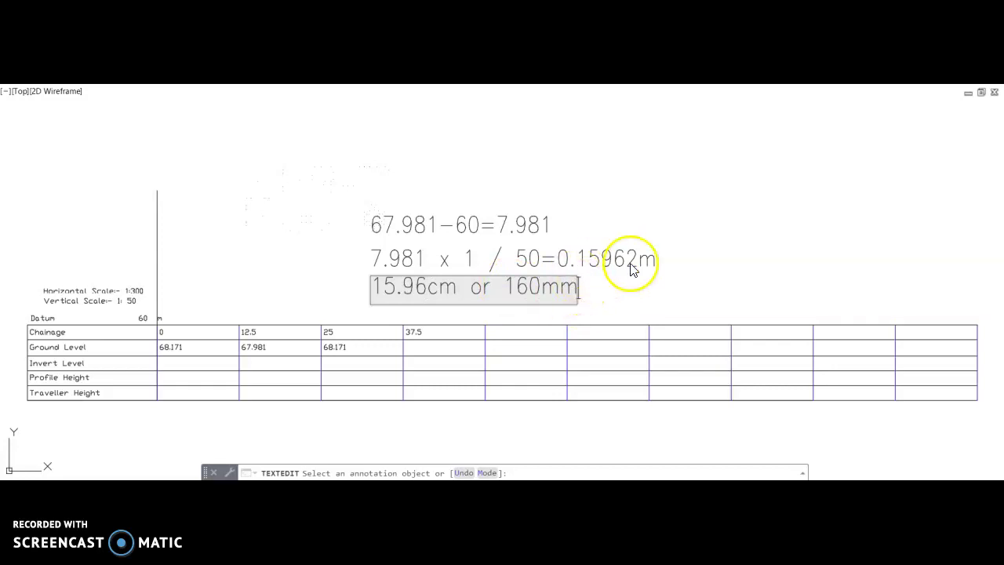
{"action": "left_click", "coordinate": [651, 288]}
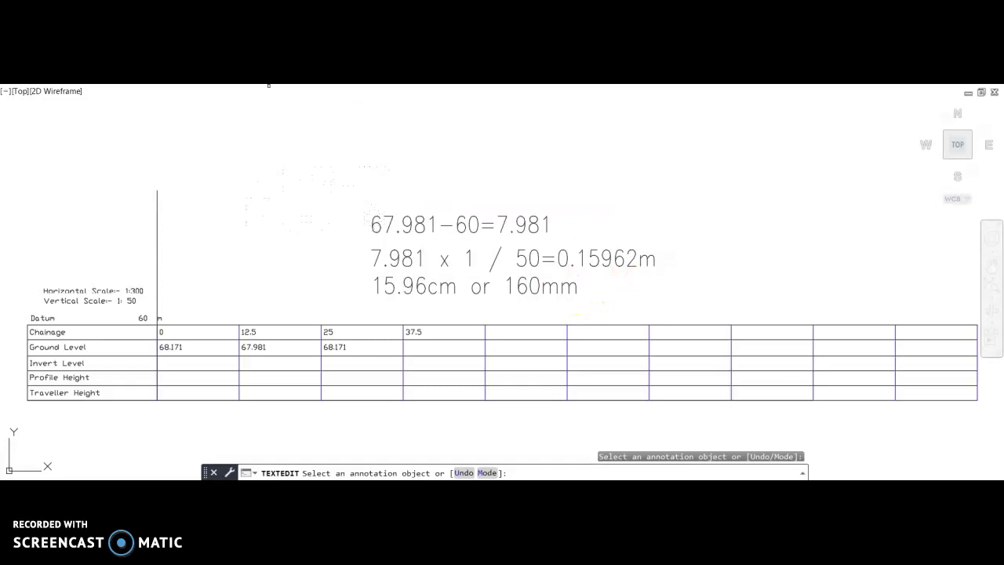
Draw a 15962-unit vertical line up from the top of the 12.5 chainage column.
{"action": "key", "text": "Escape"}
{"action": "type", "text": "l"}
{"action": "key", "text": "Return"}
{"action": "left_click", "coordinate": [240, 320]}
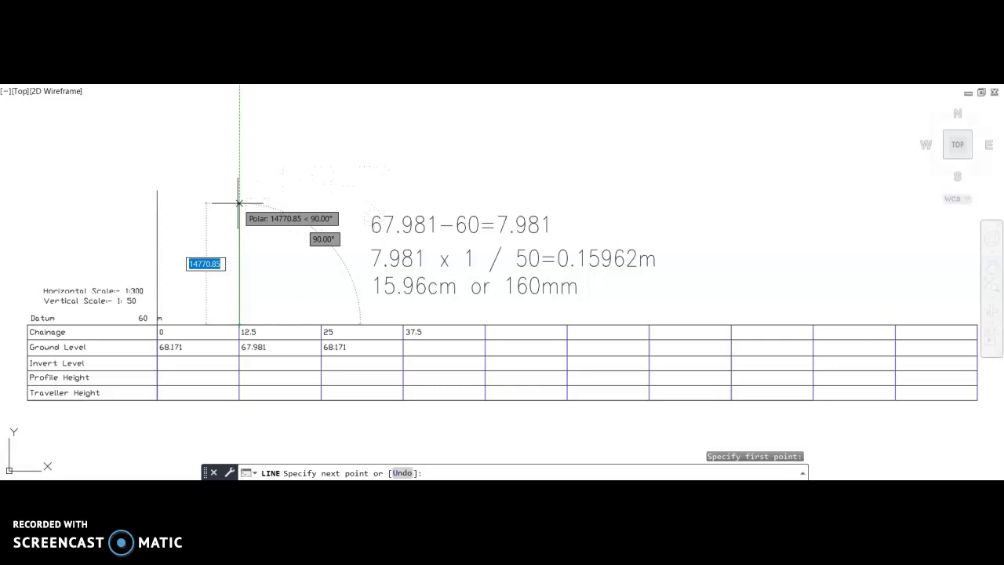
{"action": "type", "text": "15962"}
{"action": "key", "text": "Return"}
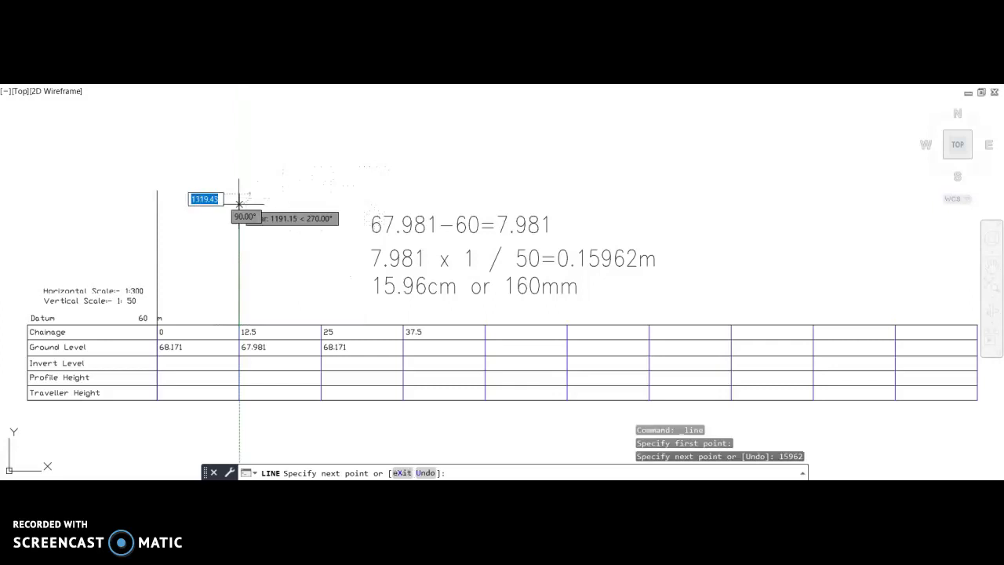
{"action": "key", "text": "Escape"}
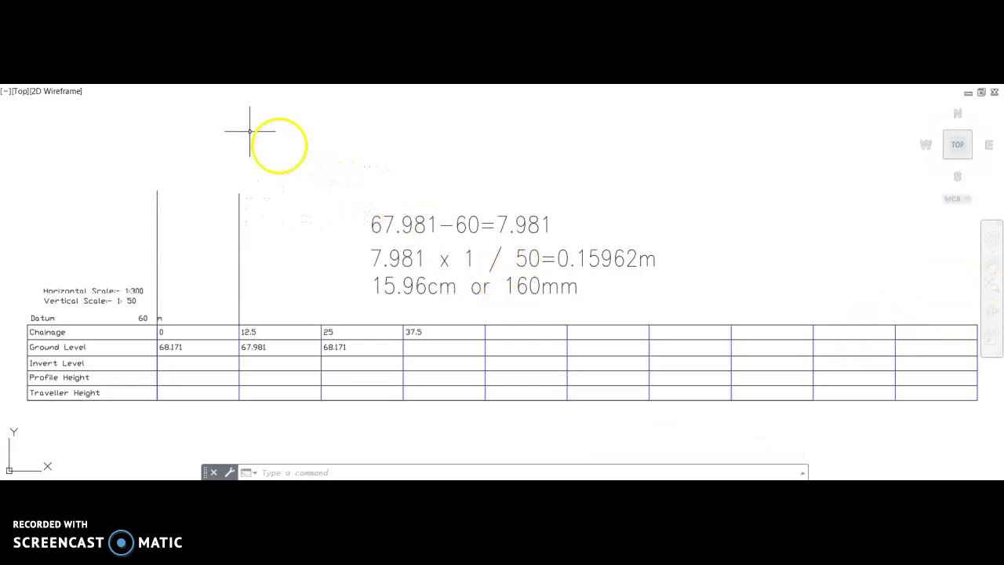
Draw an 11-point ground profile line from the chainage 0 line top, via the 12.5 line, to the table's right end.
{"action": "type", "text": "l"}
{"action": "key", "text": "Return"}
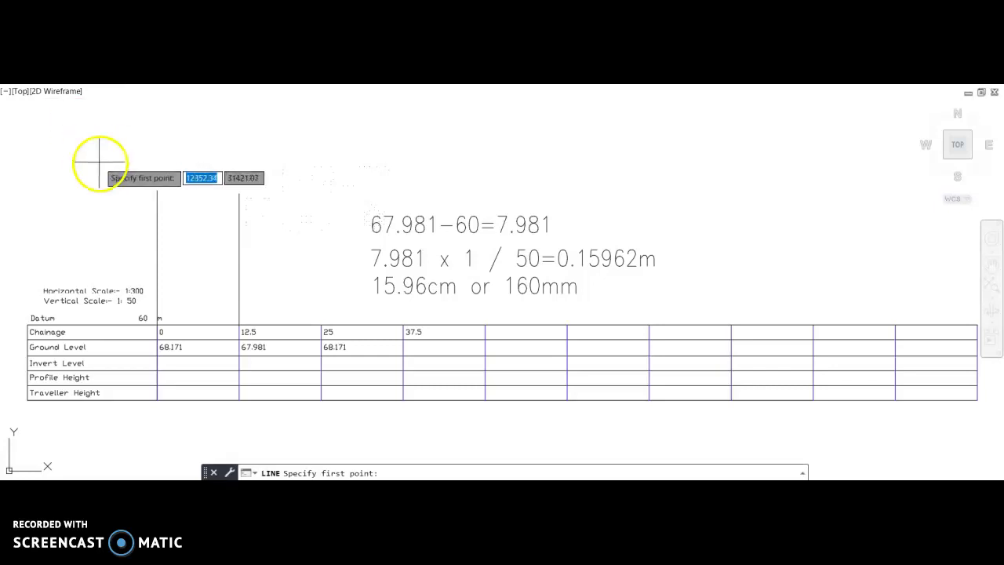
{"action": "left_click", "coordinate": [158, 191]}
{"action": "left_click", "coordinate": [239, 193]}
{"action": "left_click", "coordinate": [320, 193]}
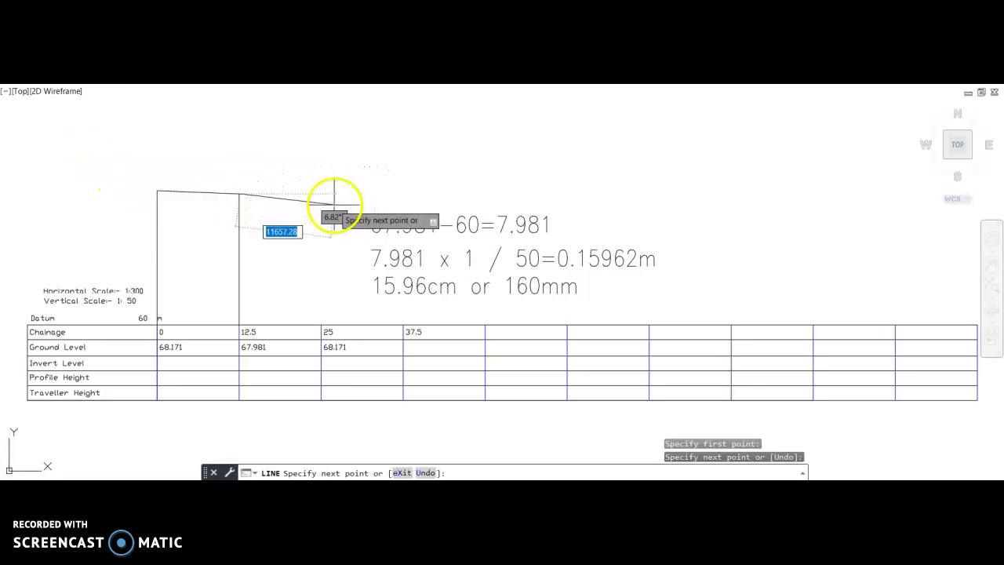
{"action": "left_click", "coordinate": [341, 200]}
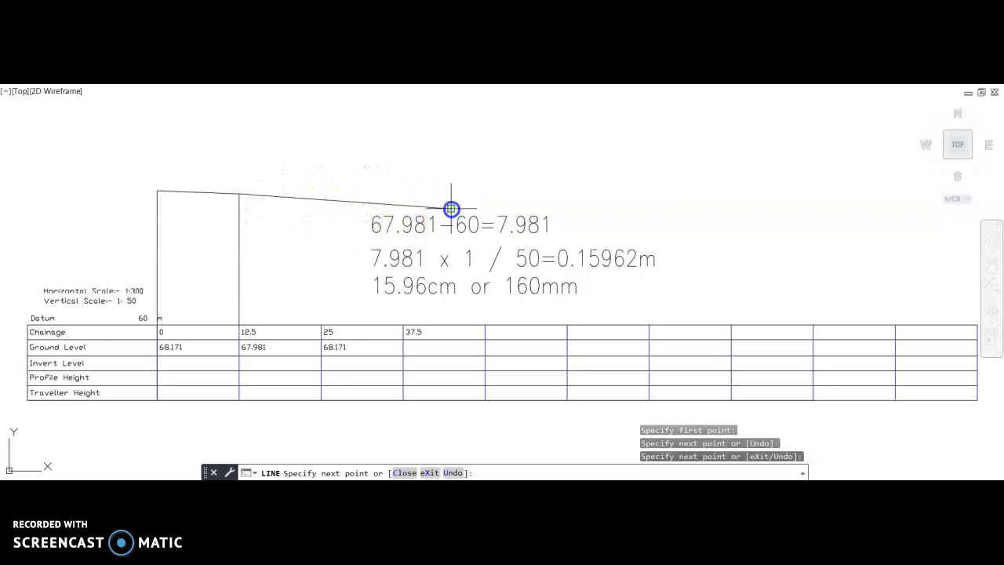
{"action": "left_click", "coordinate": [450, 208]}
{"action": "left_click", "coordinate": [590, 220]}
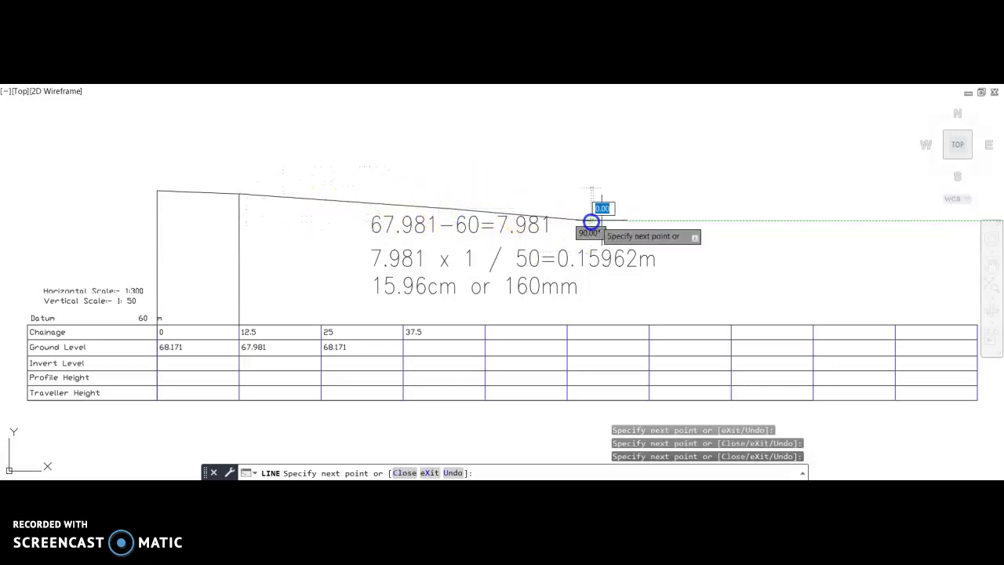
{"action": "left_click", "coordinate": [683, 221]}
{"action": "left_click", "coordinate": [796, 234]}
{"action": "left_click", "coordinate": [851, 234]}
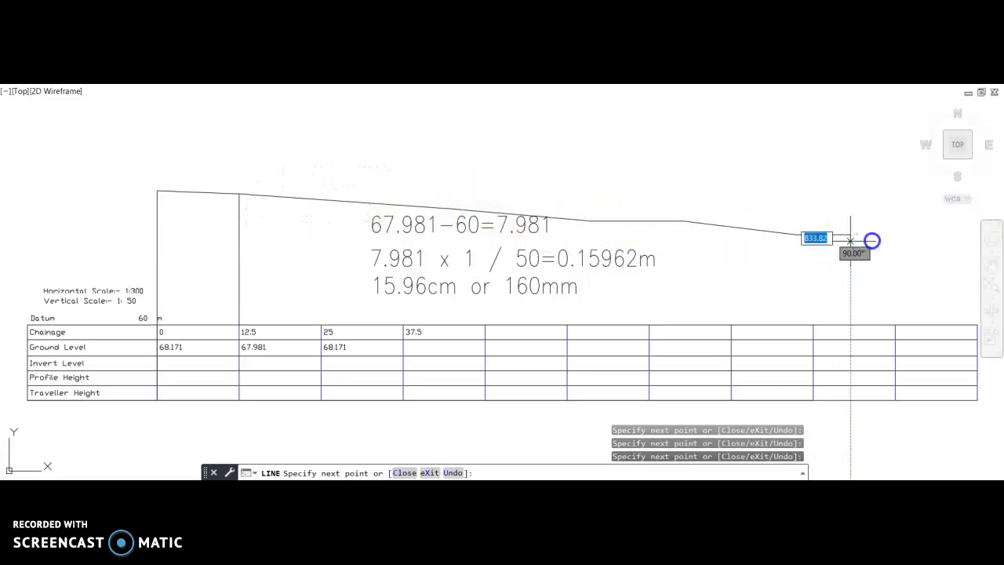
{"action": "left_click", "coordinate": [930, 248]}
{"action": "left_click", "coordinate": [971, 249]}
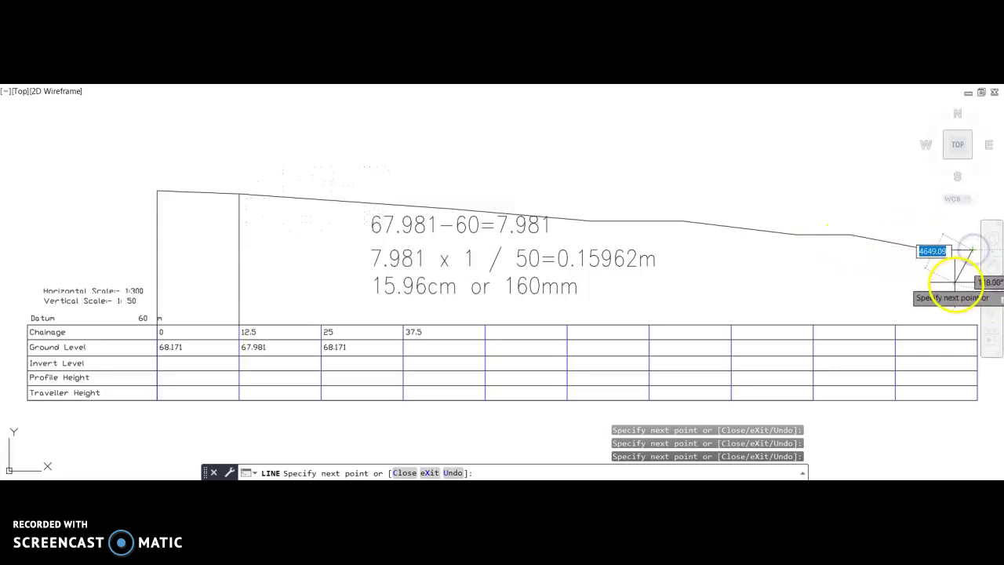
{"action": "key", "text": "Escape"}
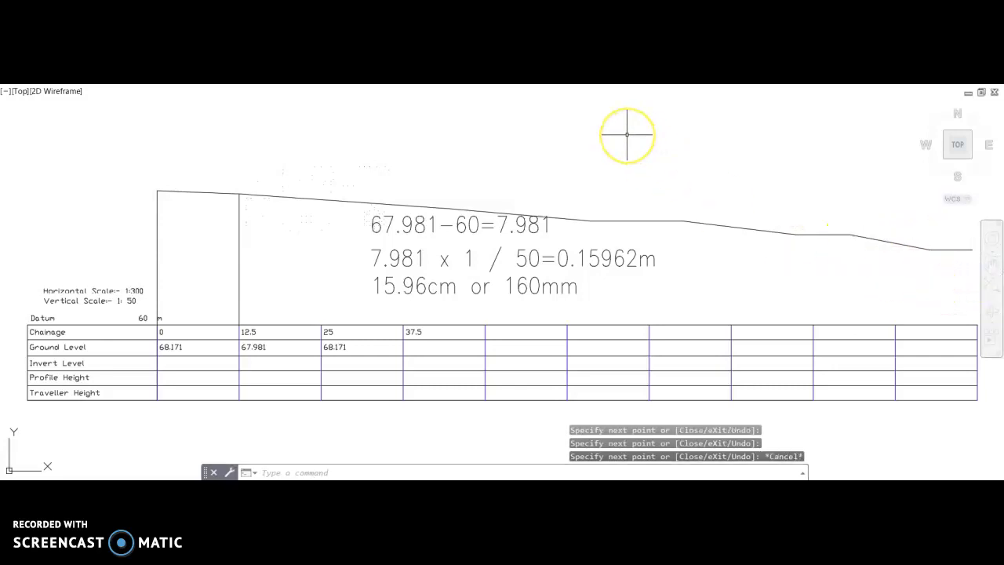